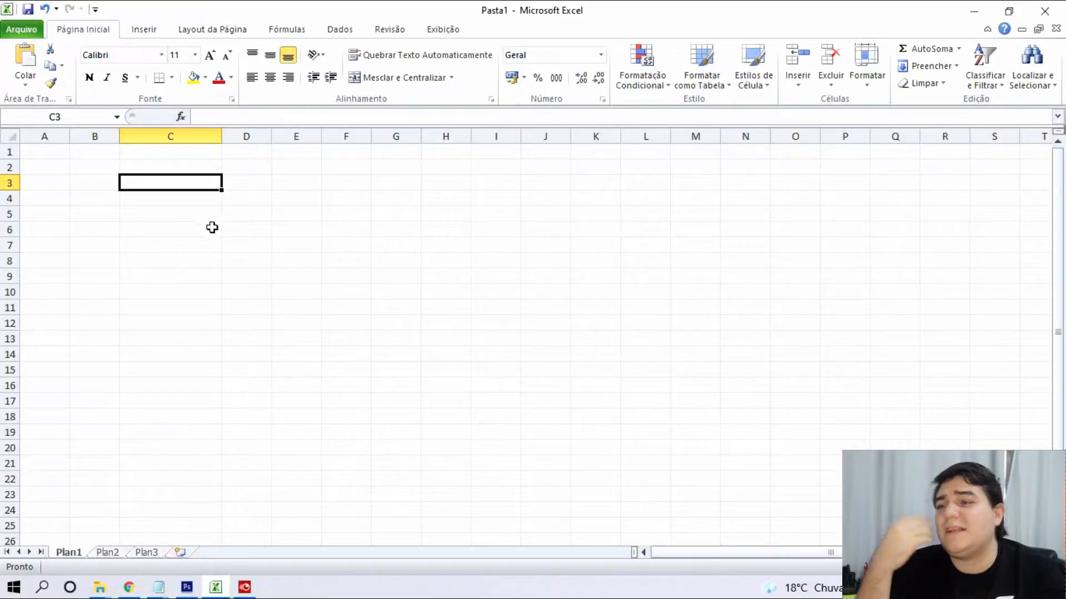
Enter the header Salário in C4 and Despezas in D4, widening column D.
{"action": "left_click", "coordinate": [190, 202]}
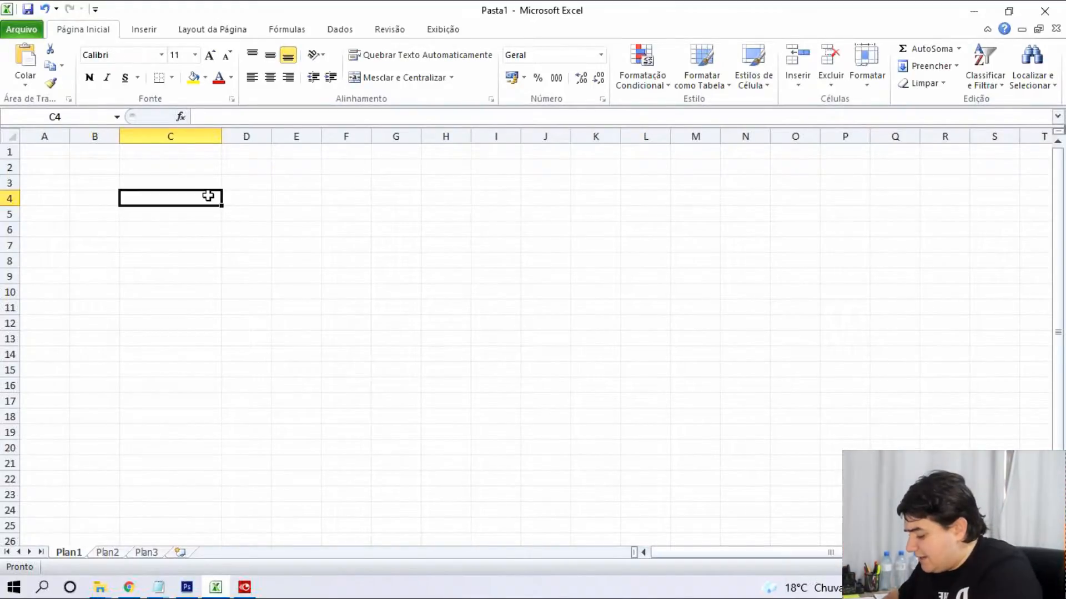
{"action": "type", "text": "Salário"}
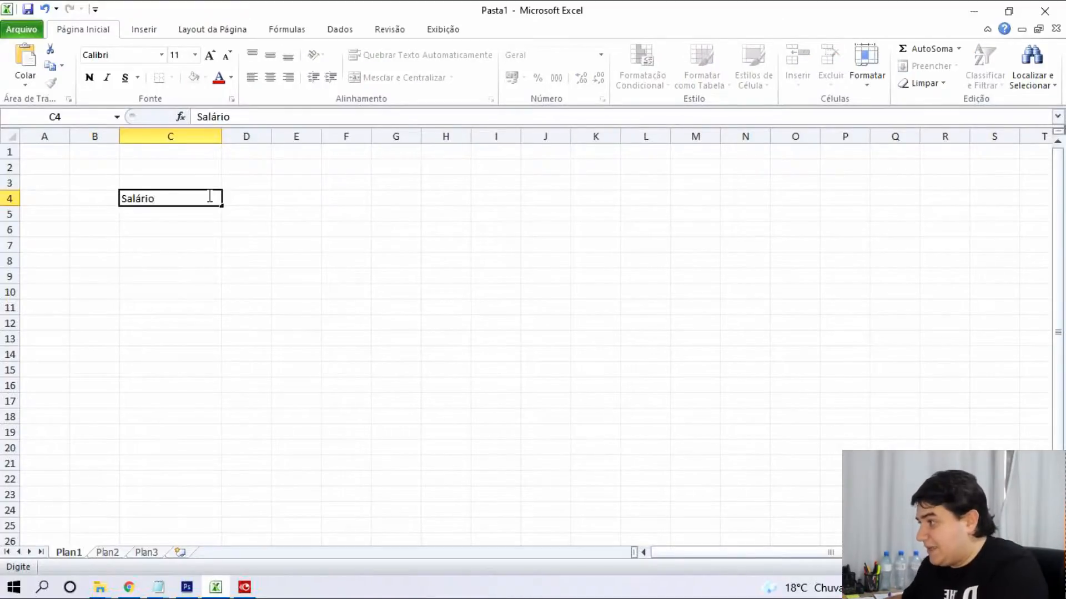
{"action": "key", "text": "Return"}
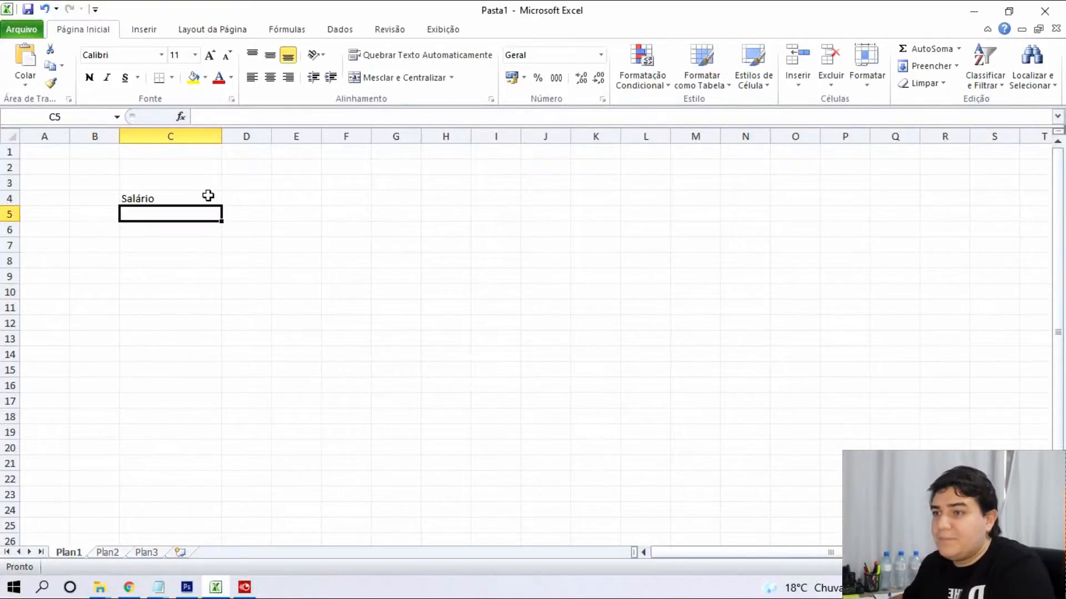
{"action": "key", "text": "Up"}
{"action": "key", "text": "Right"}
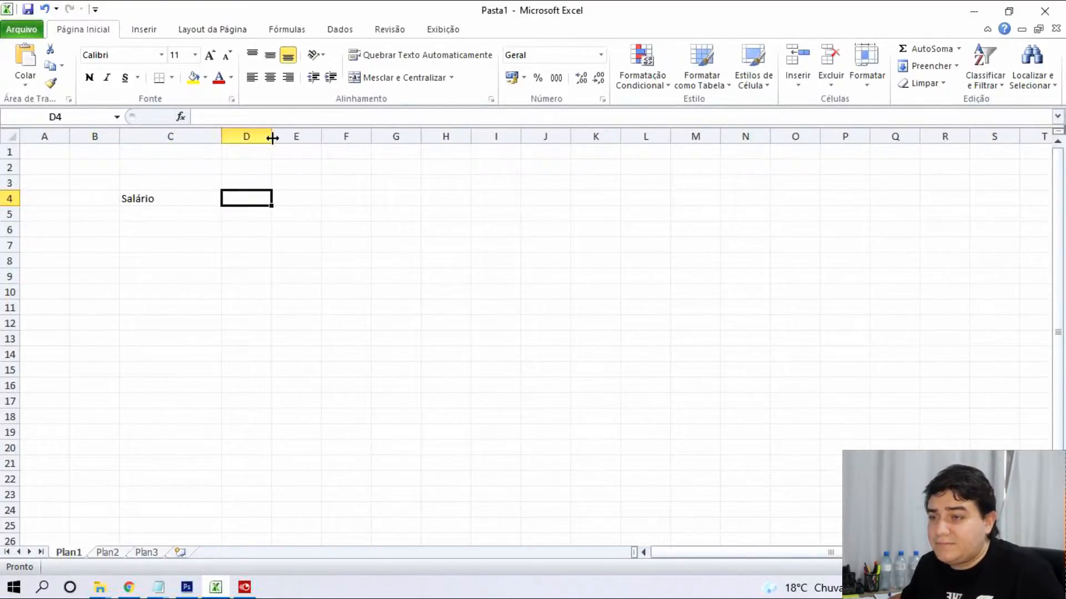
{"action": "left_click_drag", "start_coordinate": [272, 136], "coordinate": [307, 135]}
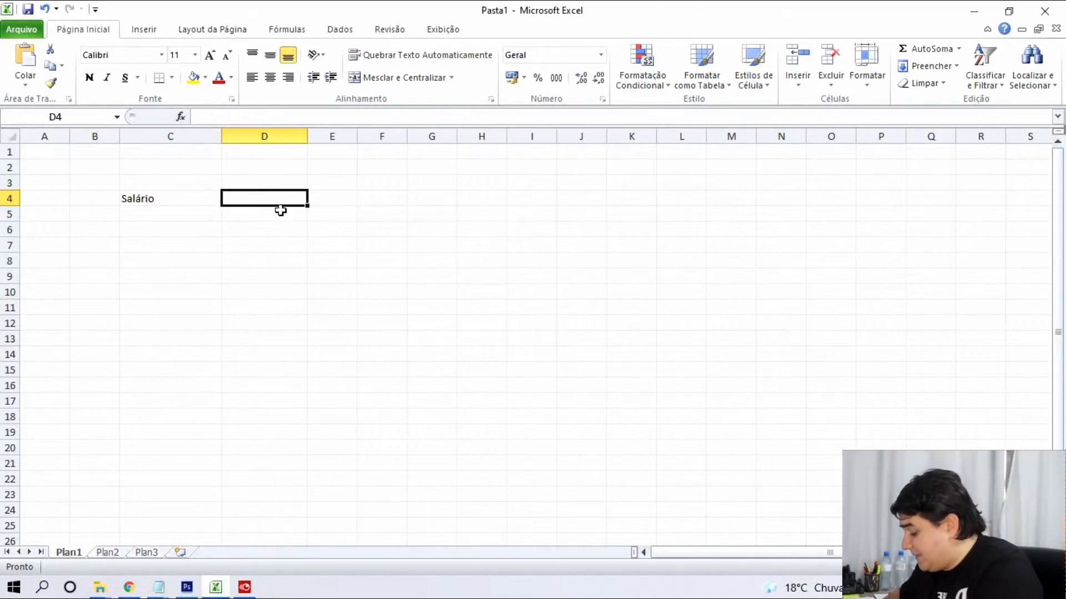
{"action": "type", "text": "Despezas"}
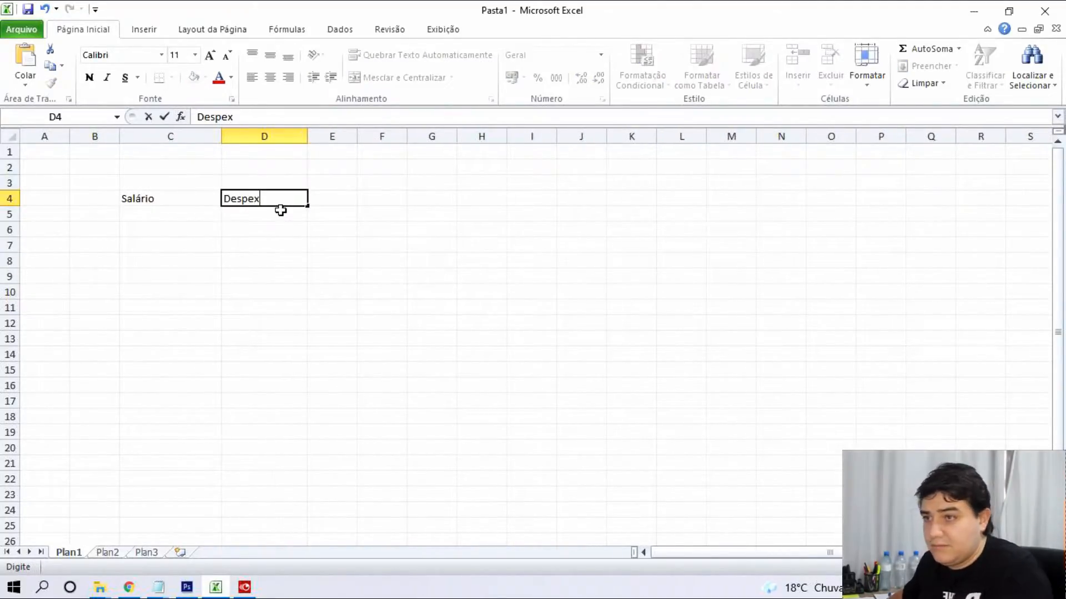
{"action": "left_click", "coordinate": [333, 197]}
Add Saldo Final in E4 and Situação in F4, widening columns E and F, then select C4:F4.
{"action": "left_click_drag", "start_coordinate": [358, 136], "coordinate": [391, 136]}
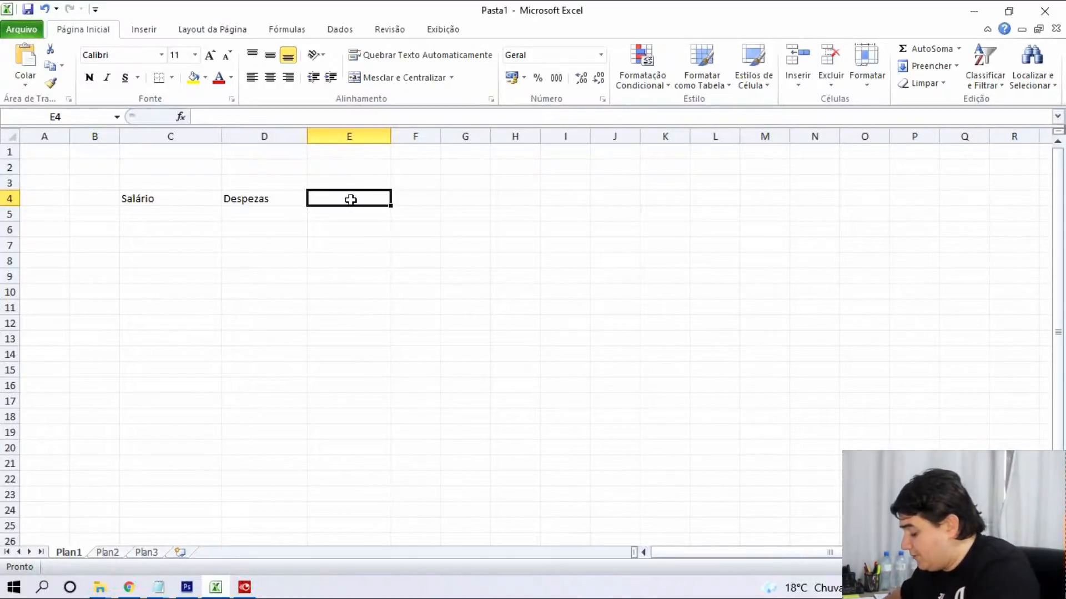
{"action": "type", "text": "S"}
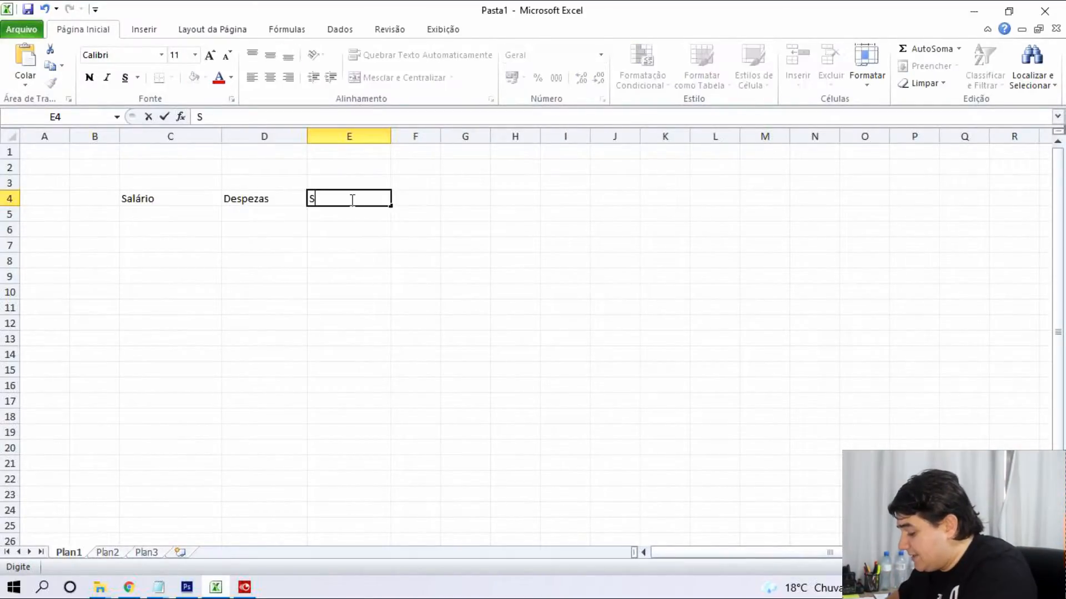
{"action": "type", "text": "aldo Final"}
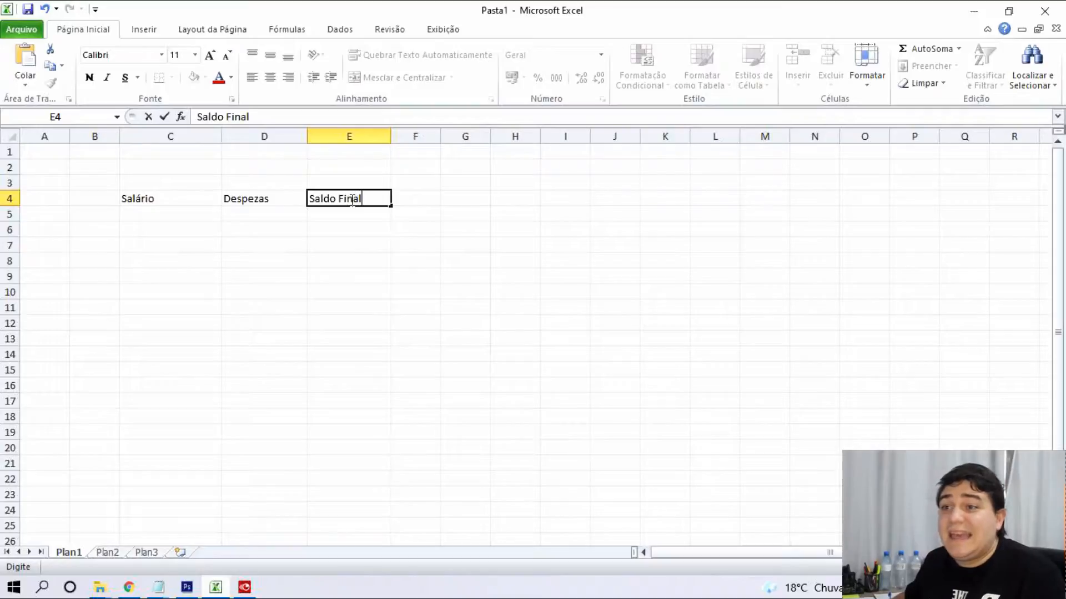
{"action": "left_click", "coordinate": [426, 198]}
{"action": "left_click_drag", "start_coordinate": [440, 136], "coordinate": [483, 136]}
{"action": "type", "text": "Situação"}
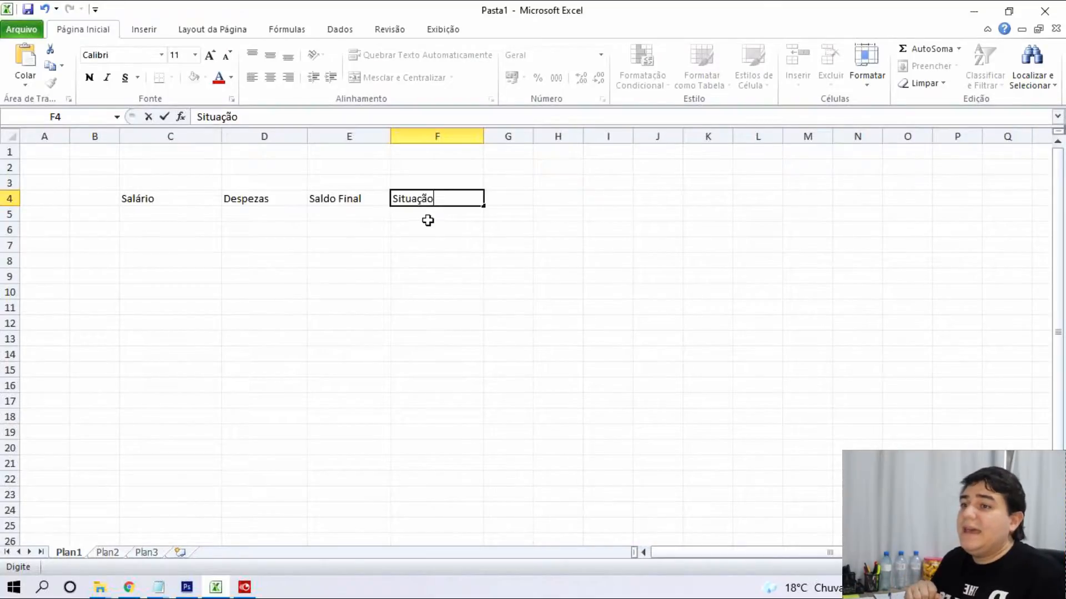
{"action": "left_click", "coordinate": [426, 219]}
{"action": "left_click", "coordinate": [436, 196]}
{"action": "mouse_move", "coordinate": [435, 197]}
{"action": "left_mouse_down"}
{"action": "mouse_move", "coordinate": [190, 183]}
{"action": "mouse_move", "coordinate": [415, 195]}
{"action": "left_mouse_up"}
{"action": "left_click", "coordinate": [230, 198]}
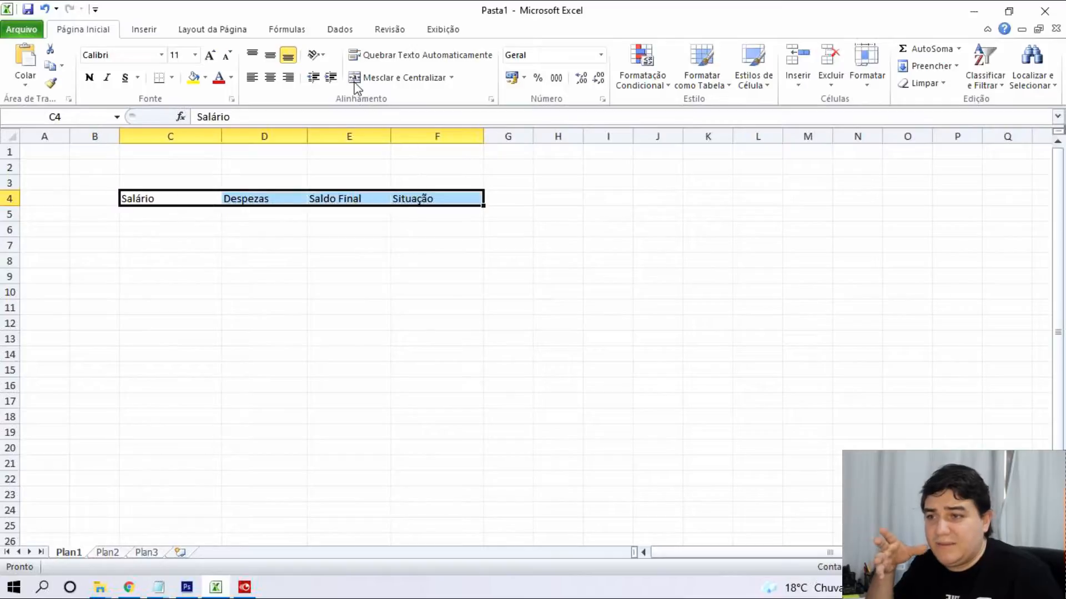
Center the row 4 headers, adjust the column widths and select columns C through F.
{"action": "left_click", "coordinate": [271, 77]}
{"action": "left_click", "coordinate": [401, 284]}
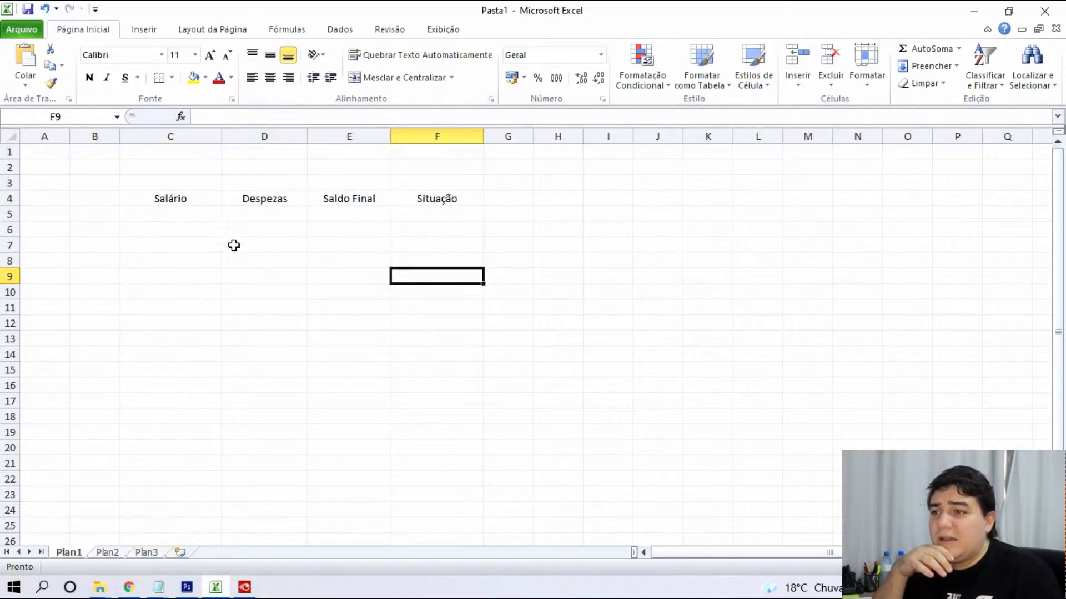
{"action": "left_click_drag", "start_coordinate": [221, 137], "coordinate": [433, 136]}
{"action": "double_click", "coordinate": [456, 137]}
{"action": "left_click", "coordinate": [293, 242]}
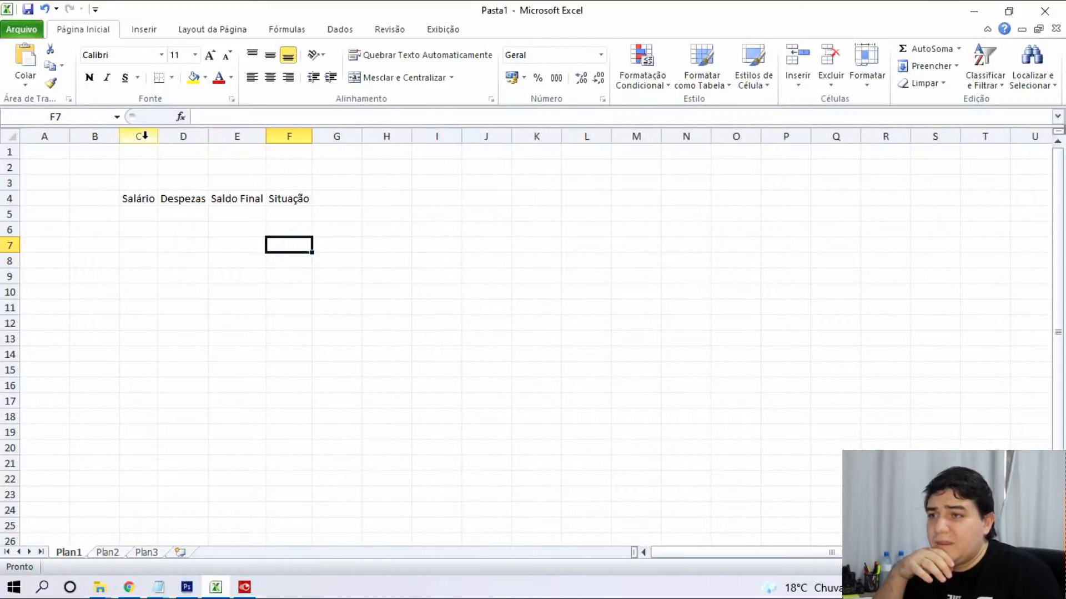
{"action": "left_click_drag", "start_coordinate": [142, 136], "coordinate": [286, 136]}
Set the column width of C through F to 15 (after first trying 20).
{"action": "right_click", "coordinate": [283, 137]}
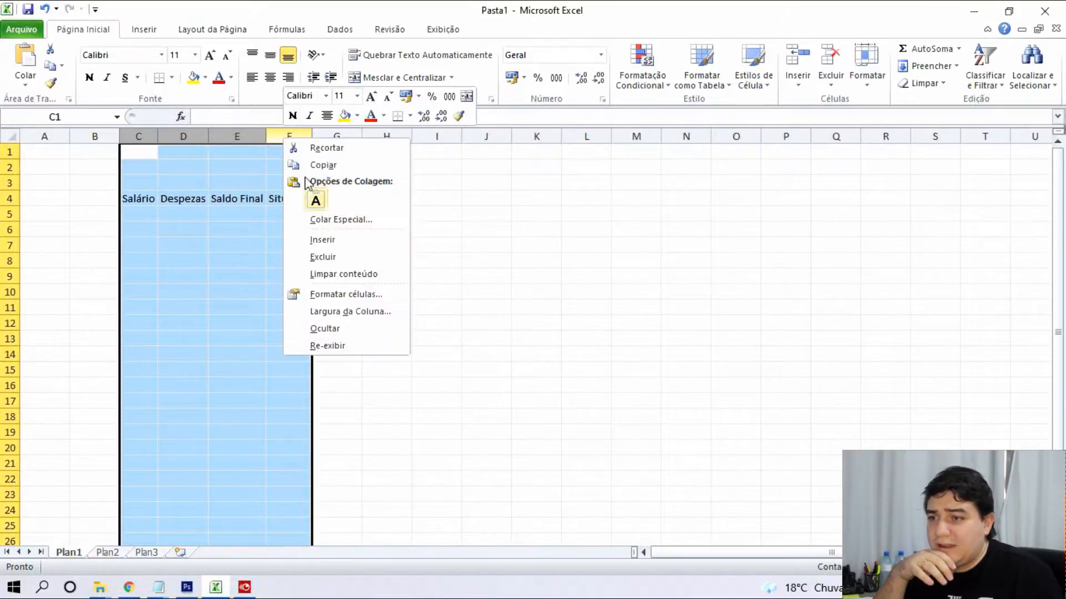
{"action": "left_click", "coordinate": [350, 311]}
{"action": "type", "text": "20"}
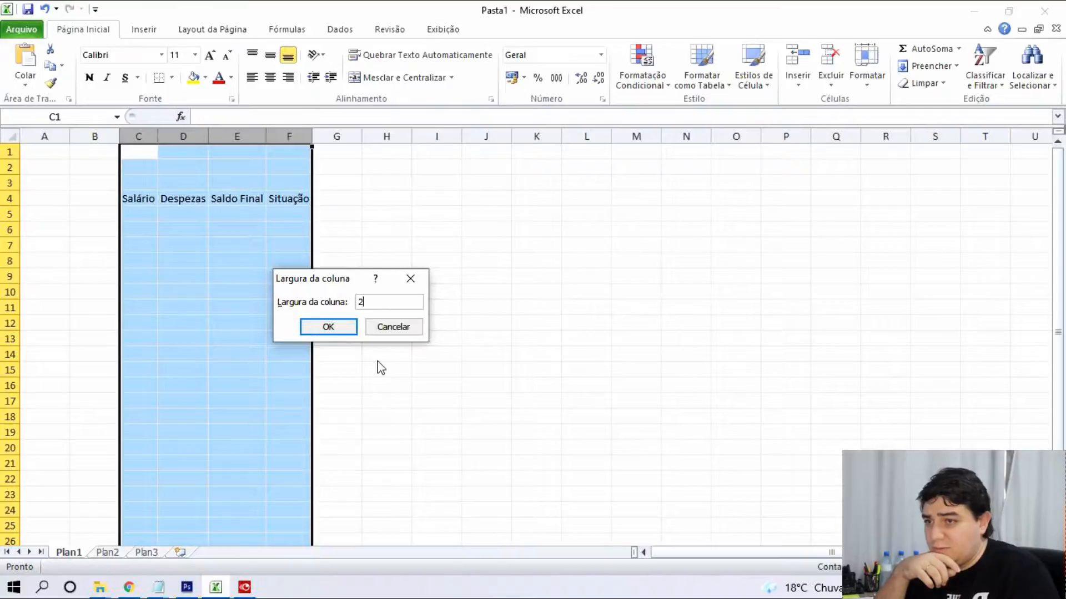
{"action": "key", "text": "Return"}
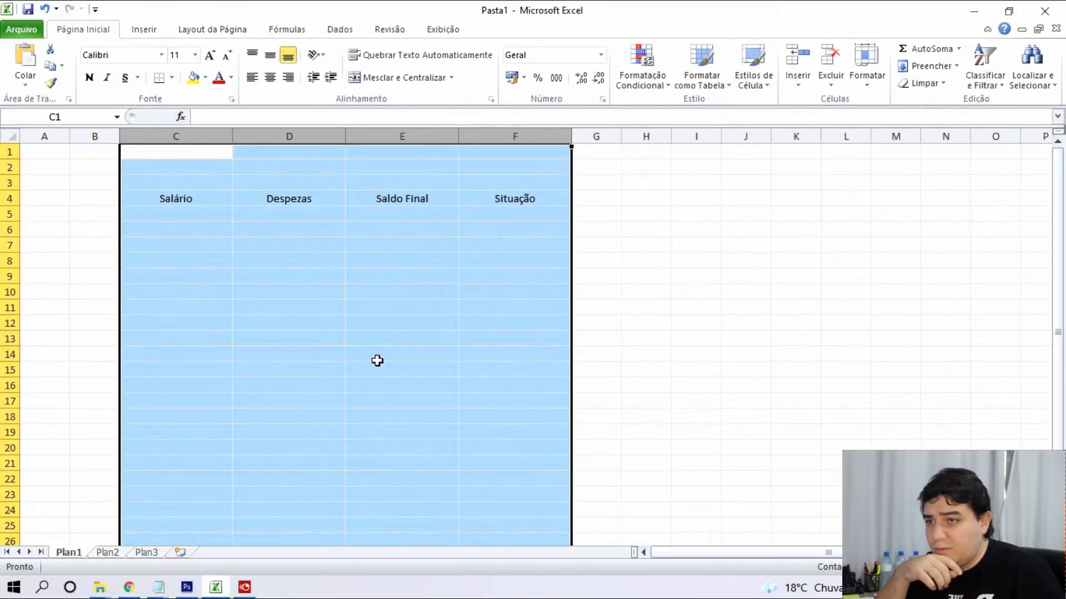
{"action": "right_click", "coordinate": [369, 136]}
{"action": "left_click", "coordinate": [431, 308]}
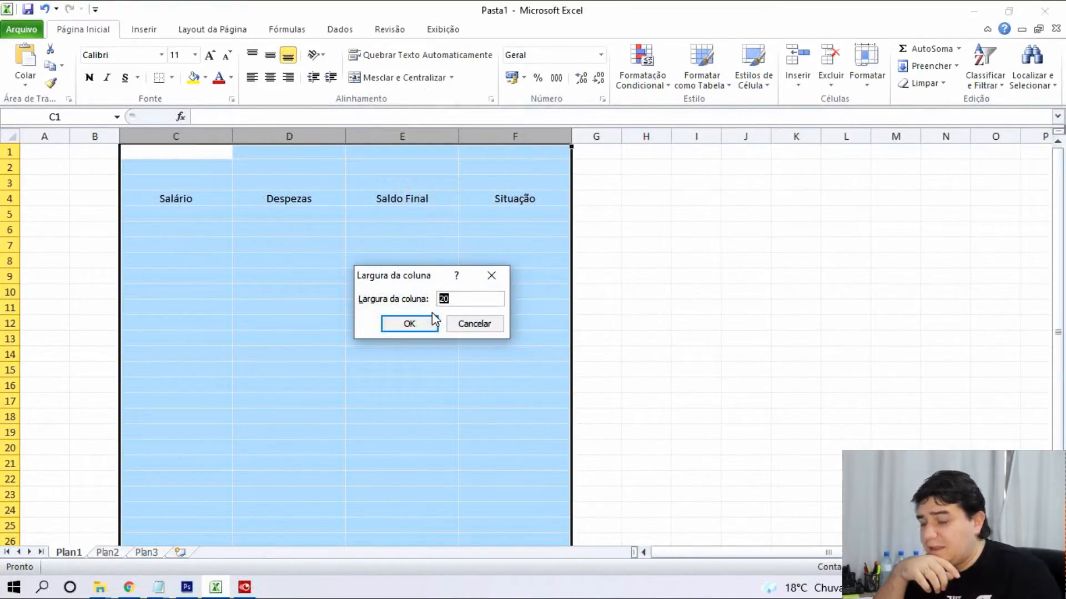
{"action": "type", "text": "15"}
{"action": "left_click", "coordinate": [431, 315]}
{"action": "left_click", "coordinate": [401, 292]}
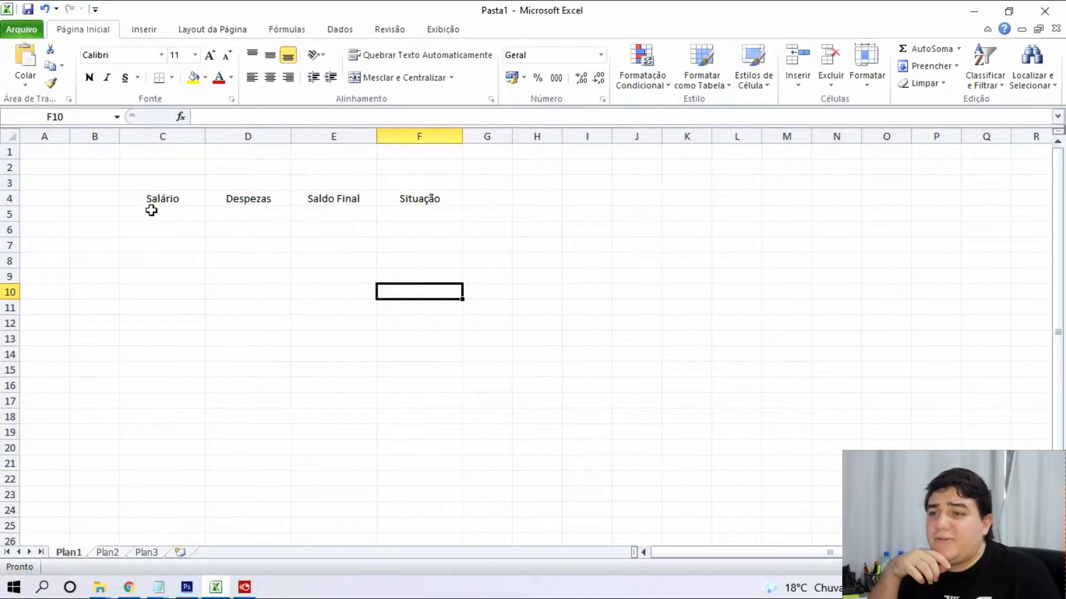
{"action": "left_click_drag", "start_coordinate": [150, 212], "coordinate": [419, 217]}
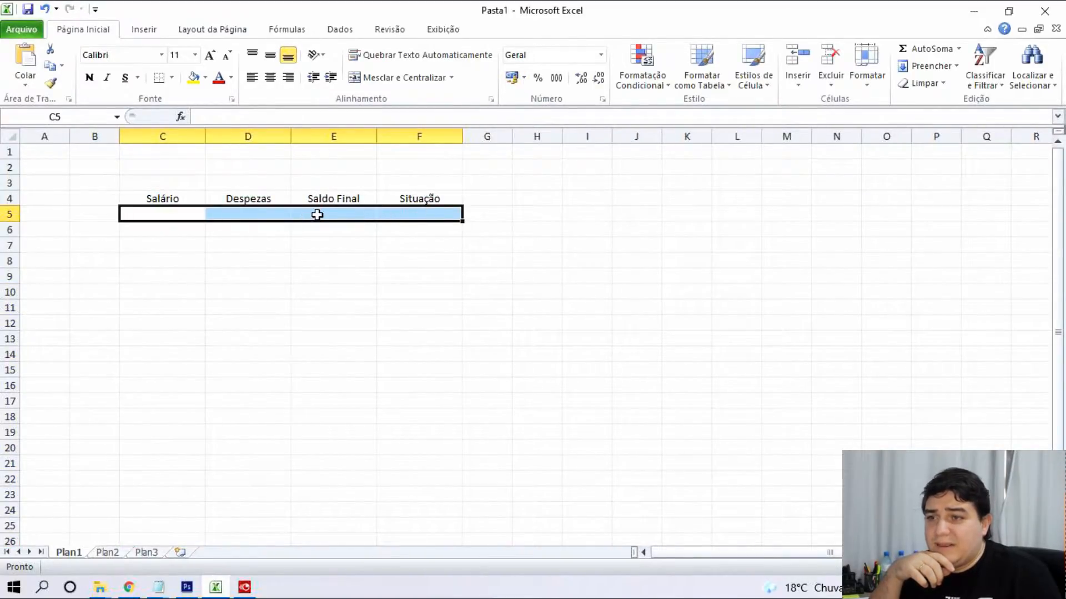
Apply the accounting currency format to cells C5:E5.
{"action": "left_click_drag", "start_coordinate": [318, 215], "coordinate": [183, 217]}
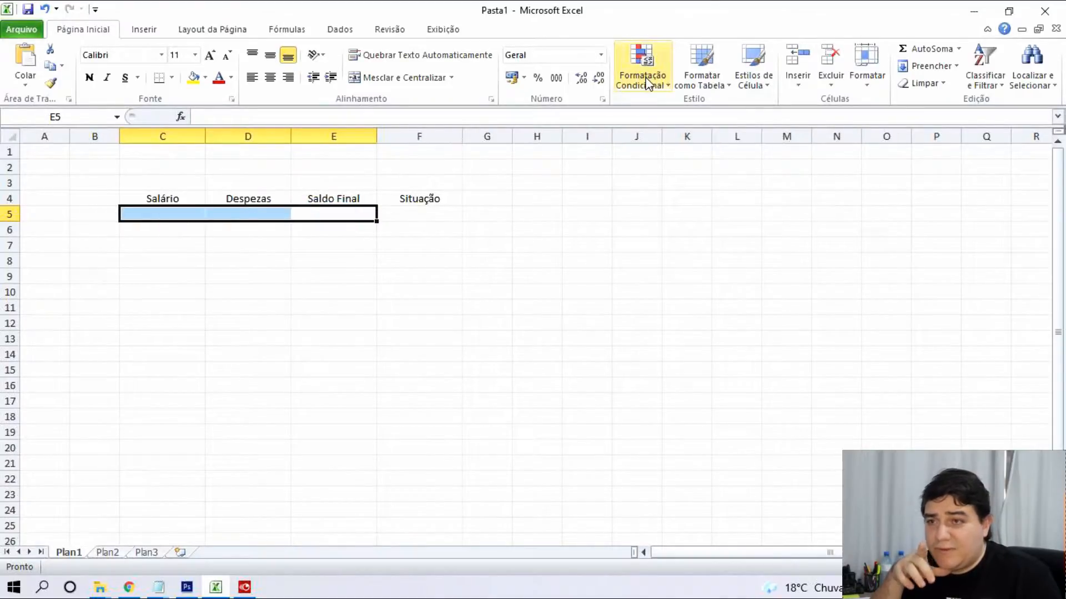
{"action": "left_click", "coordinate": [511, 79]}
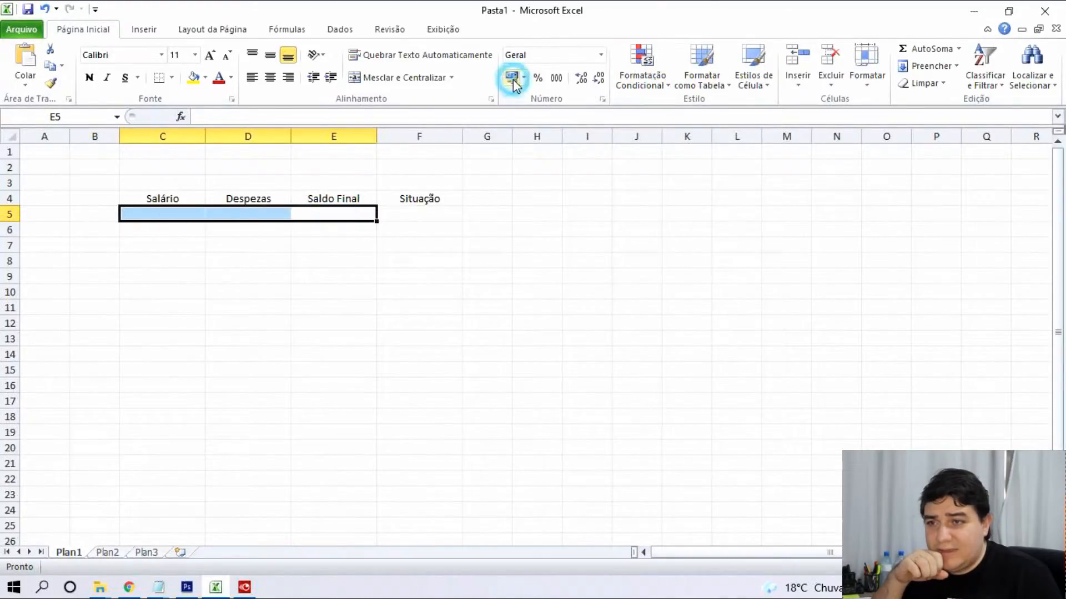
{"action": "left_click", "coordinate": [391, 275]}
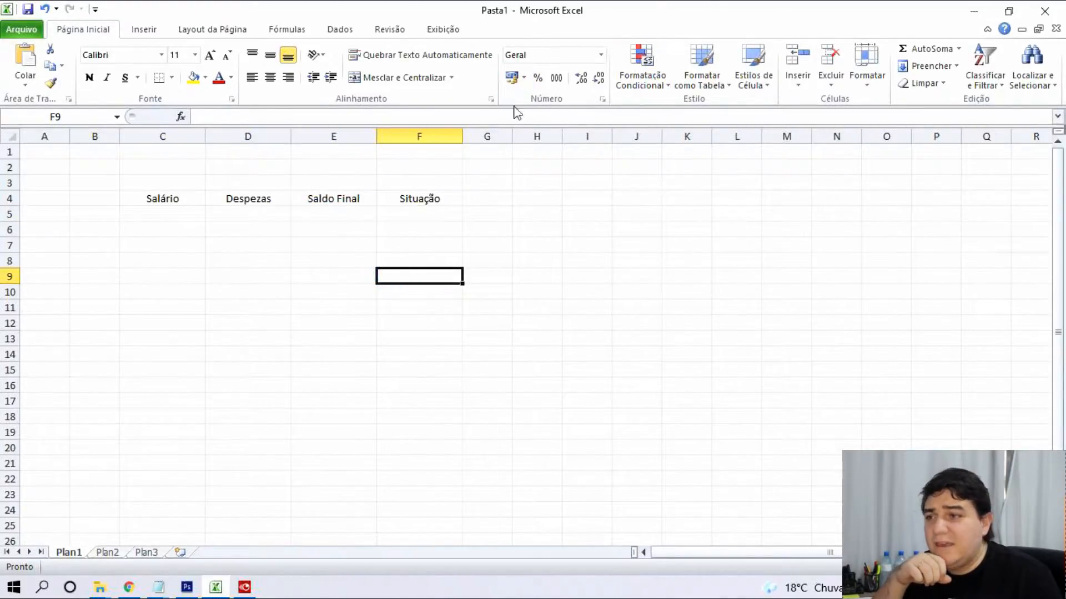
Enter salary 1500 in C5 and expenses 1.200 in D5, then start E5's formula as =C5.
{"action": "left_click", "coordinate": [176, 218]}
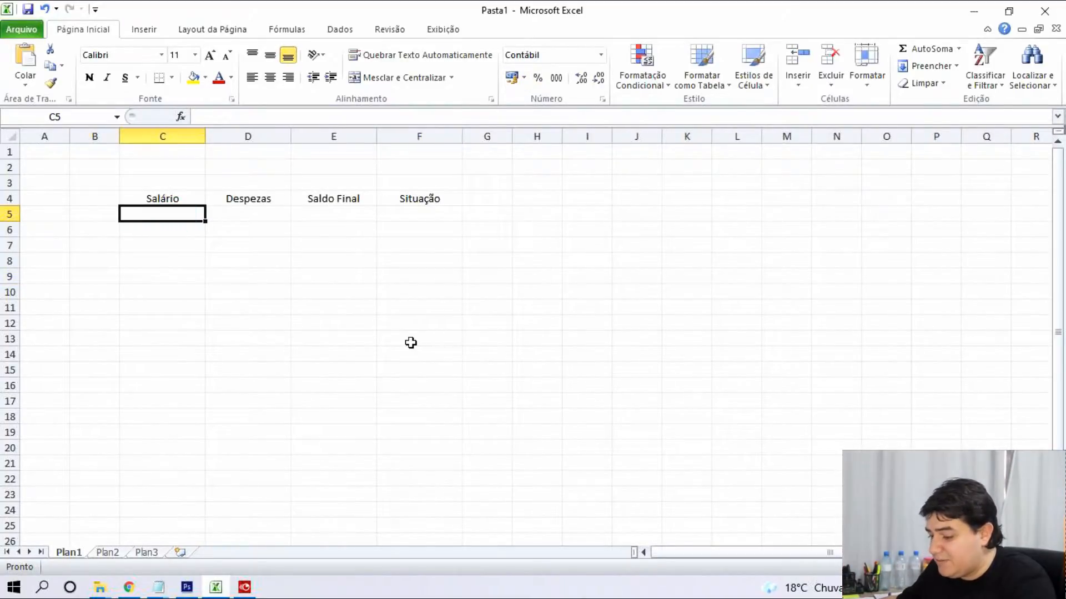
{"action": "type", "text": "1500"}
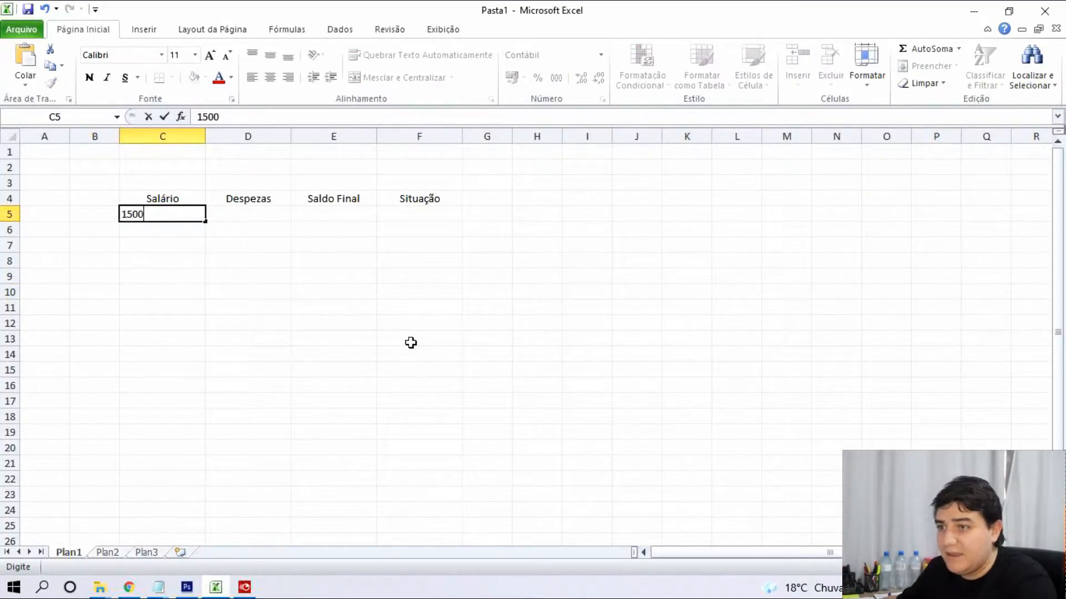
{"action": "key", "text": "Tab"}
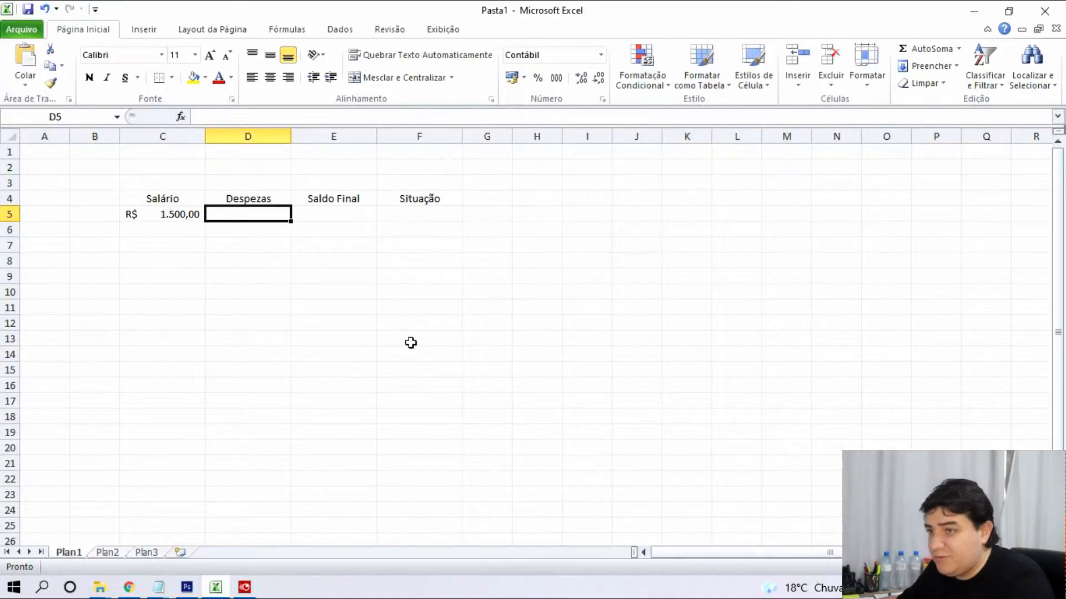
{"action": "type", "text": "1.200"}
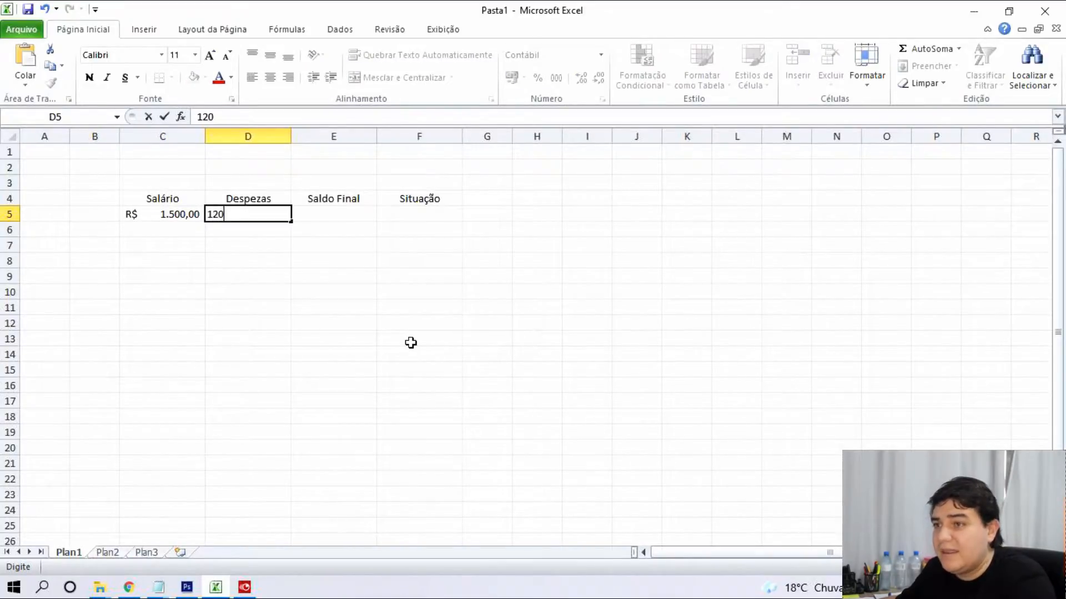
{"action": "key", "text": "Tab"}
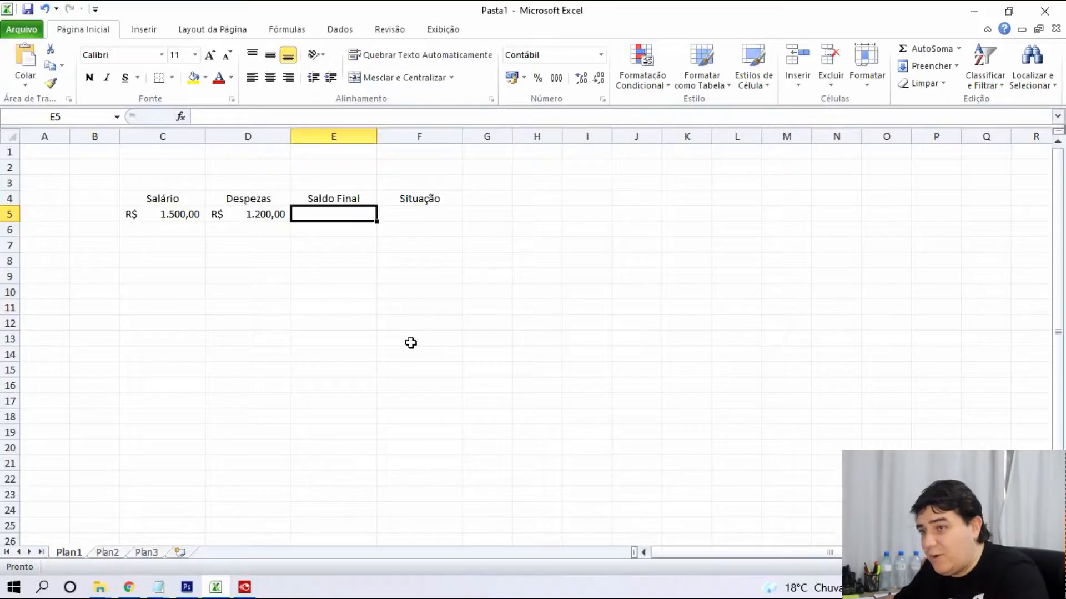
{"action": "type", "text": "="}
{"action": "key", "text": "Left"}
{"action": "key", "text": "Left"}
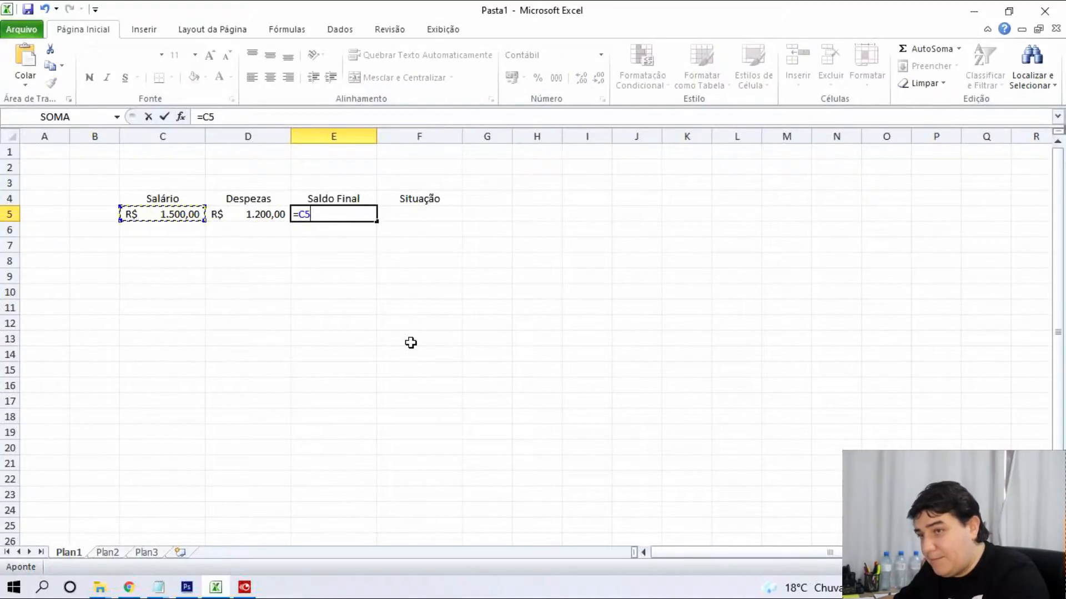
Complete E5's formula as =C5-D5 so Saldo Final shows R$ 300,00.
{"action": "type", "text": "+"}
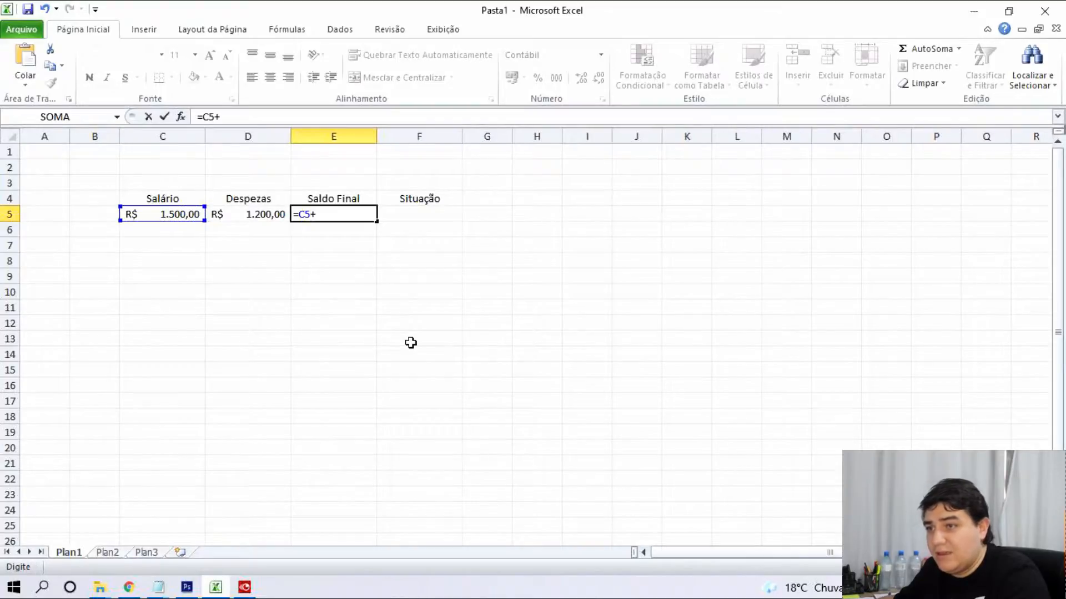
{"action": "key", "text": "Left"}
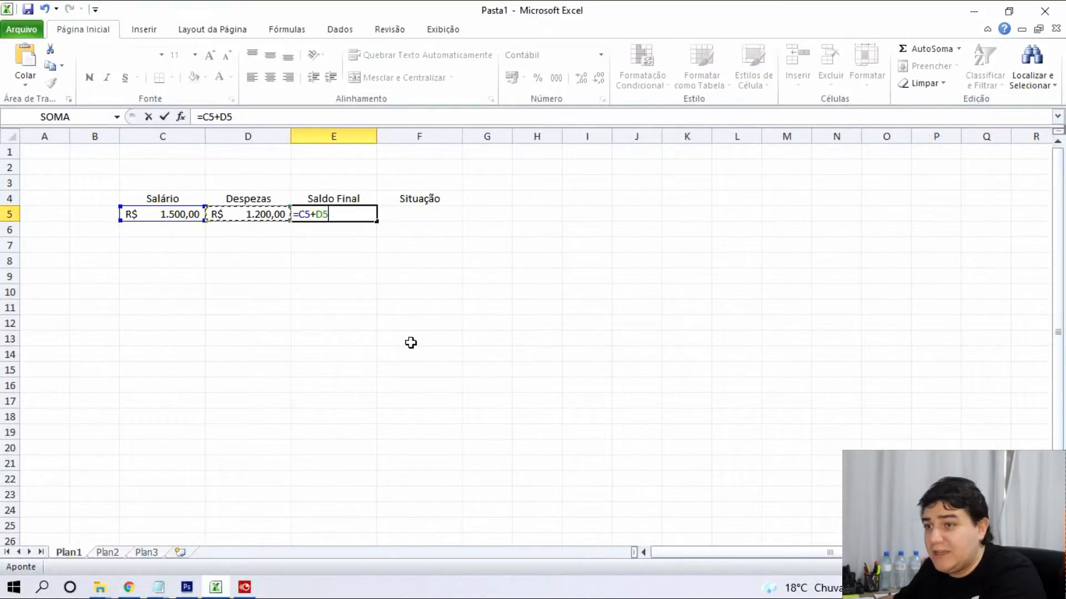
{"action": "key", "text": "BackSpace"}
{"action": "key", "text": "BackSpace"}
{"action": "key", "text": "BackSpace"}
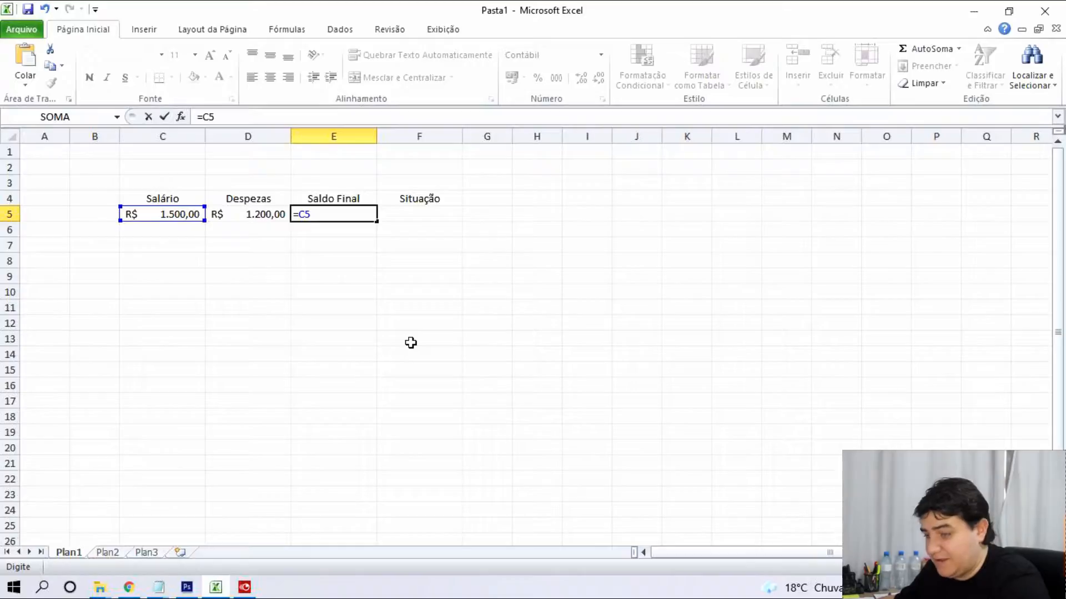
{"action": "type", "text": "-"}
{"action": "key", "text": "Left"}
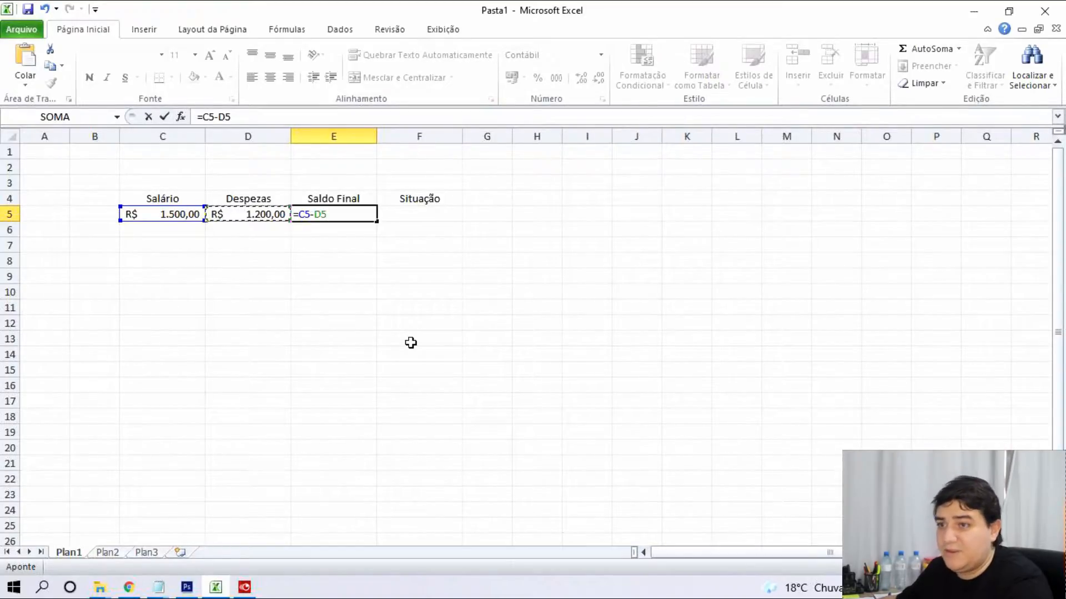
{"action": "key", "text": "Return"}
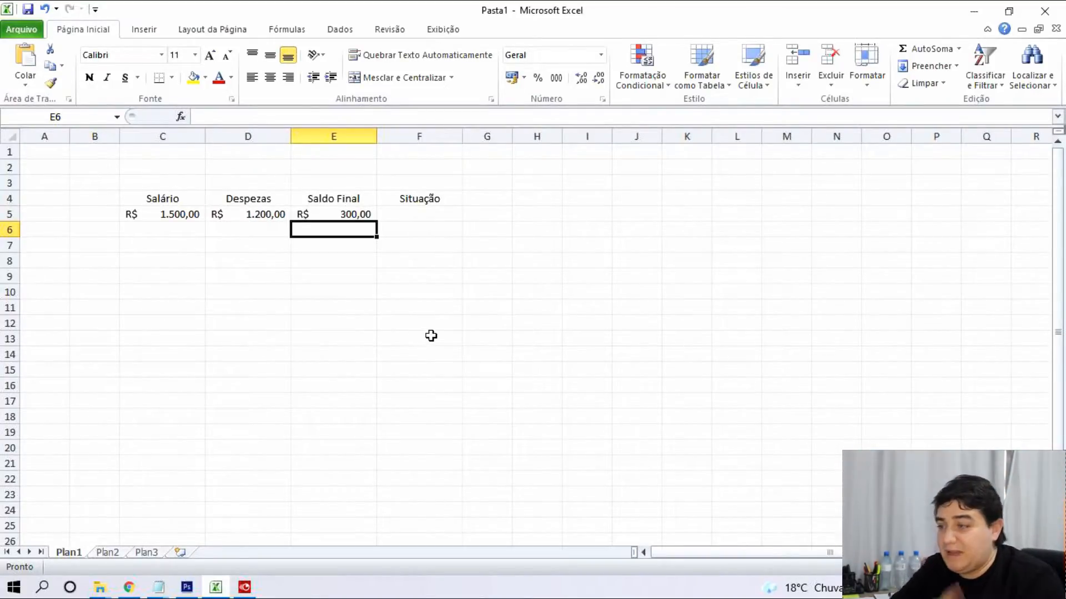
{"action": "left_click", "coordinate": [430, 214]}
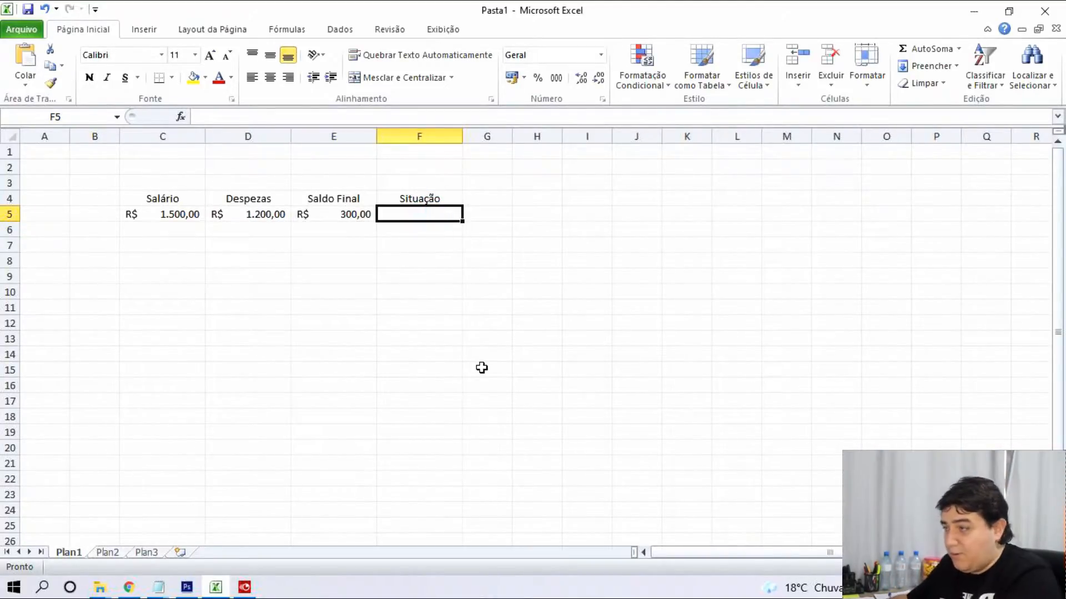
Type =se(E5>= in F5 to begin the logical test on Saldo Final.
{"action": "type", "text": "="}
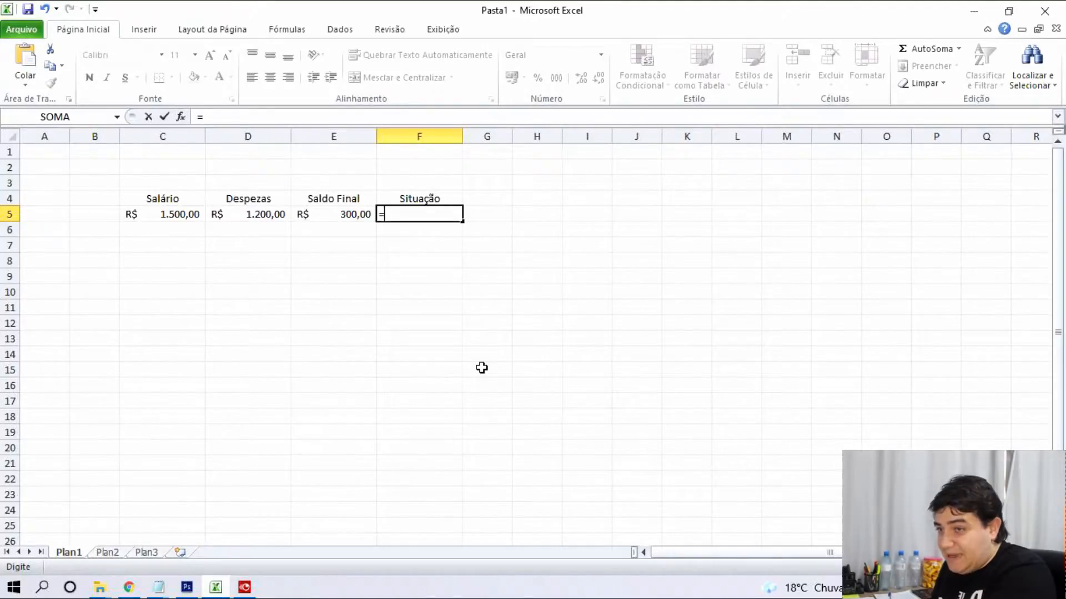
{"action": "type", "text": "se"}
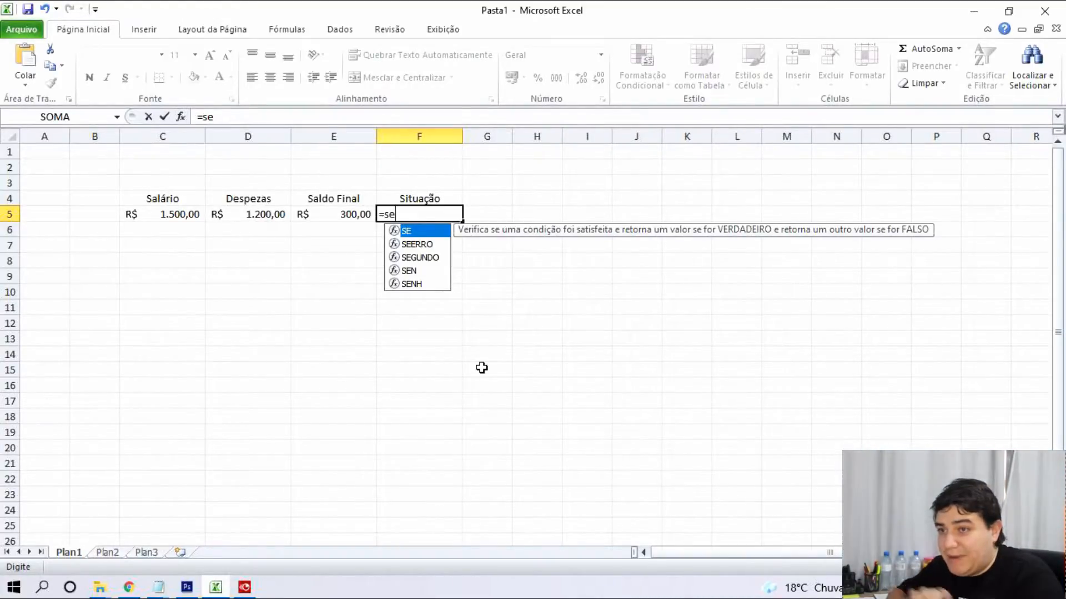
{"action": "type", "text": "("}
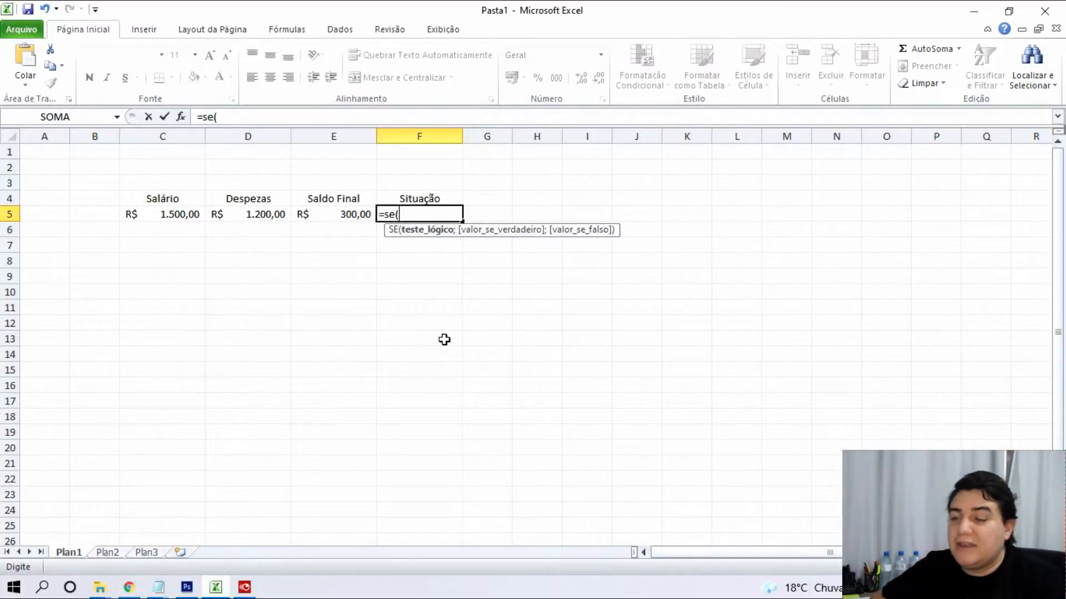
{"action": "left_click", "coordinate": [345, 214]}
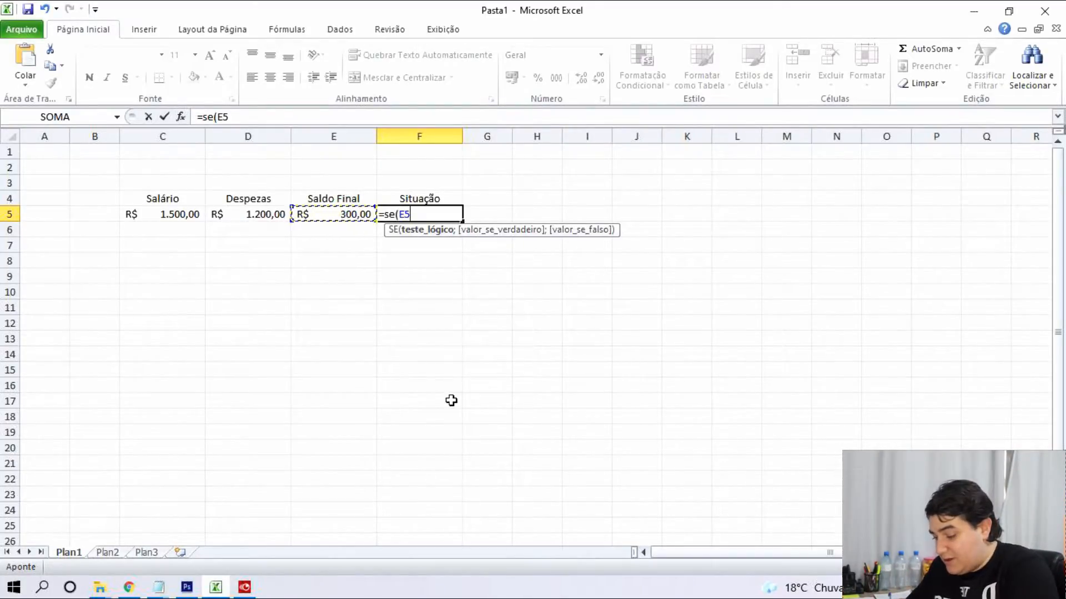
{"action": "type", "text": ">"}
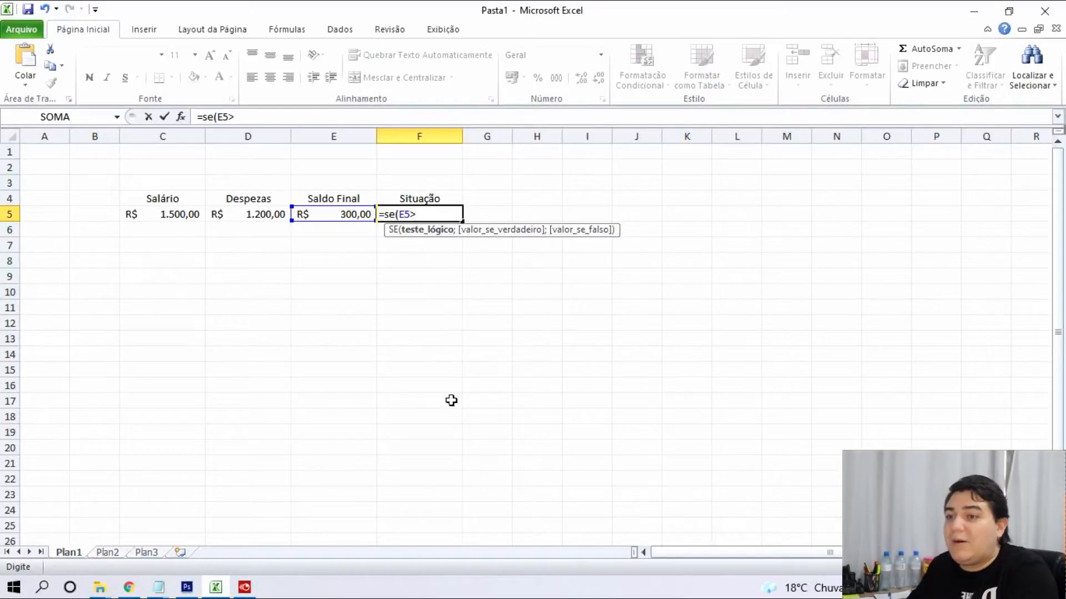
{"action": "type", "text": "="}
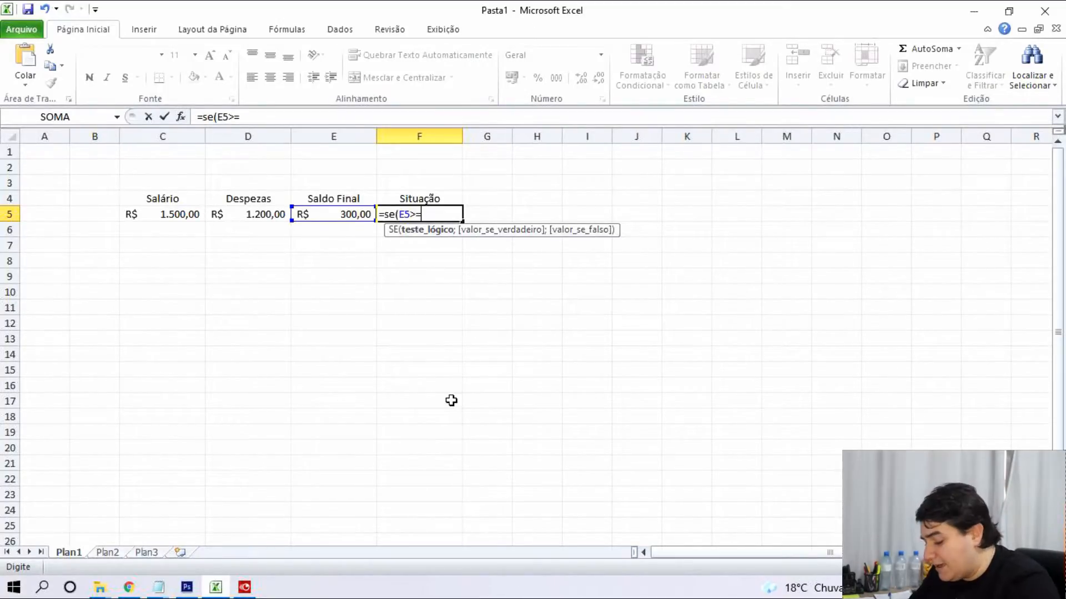
Finish and confirm F5 as =se(E5>=0;"Saldo Positivo";"Saldo negativo").
{"action": "type", "text": "0;"}
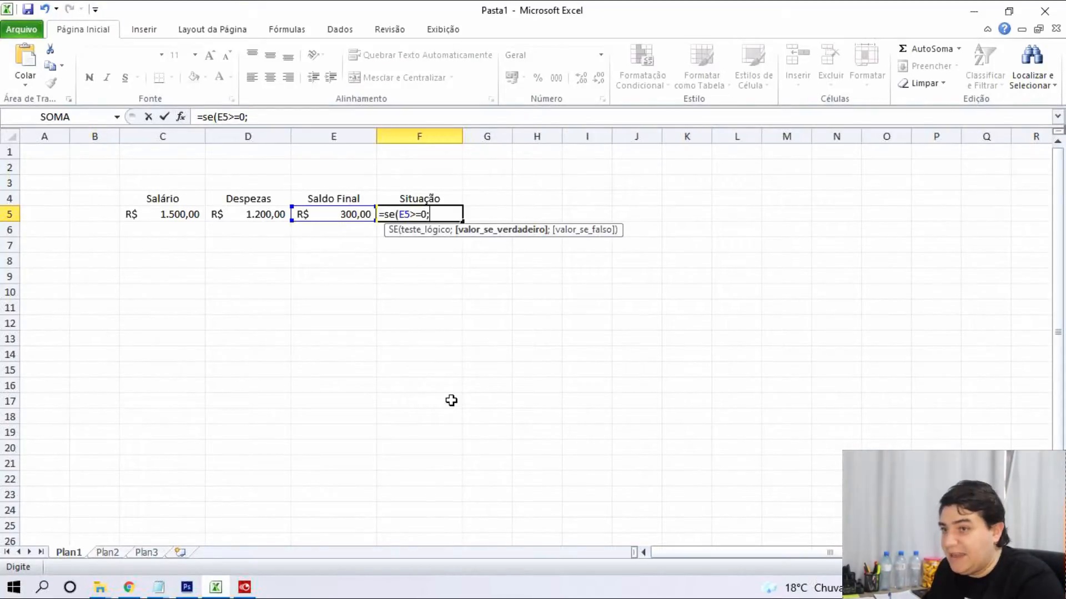
{"action": "type", "text": "\""}
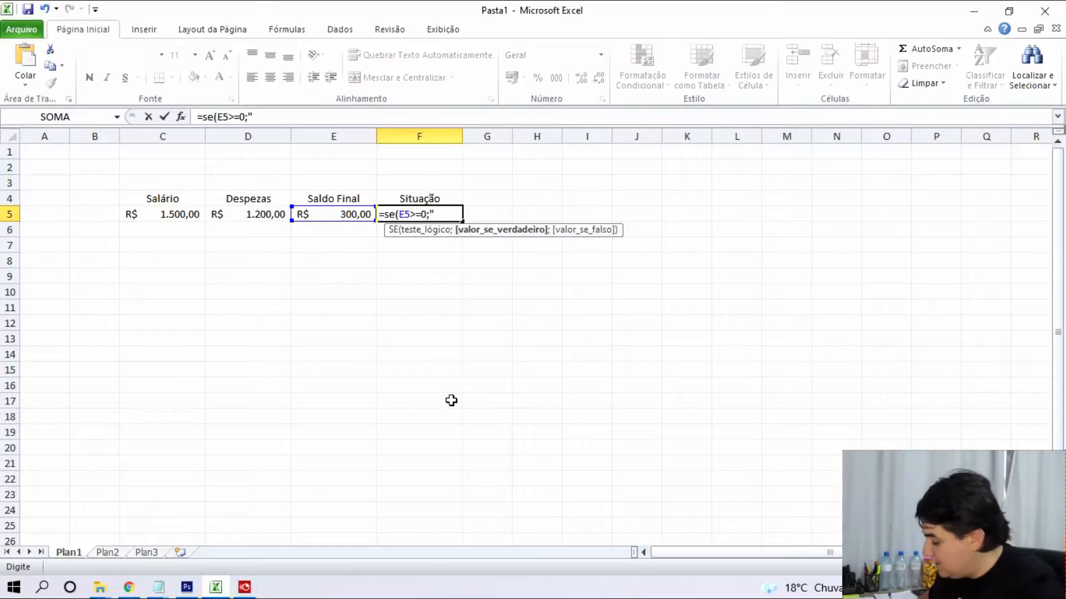
{"action": "type", "text": "Sald"}
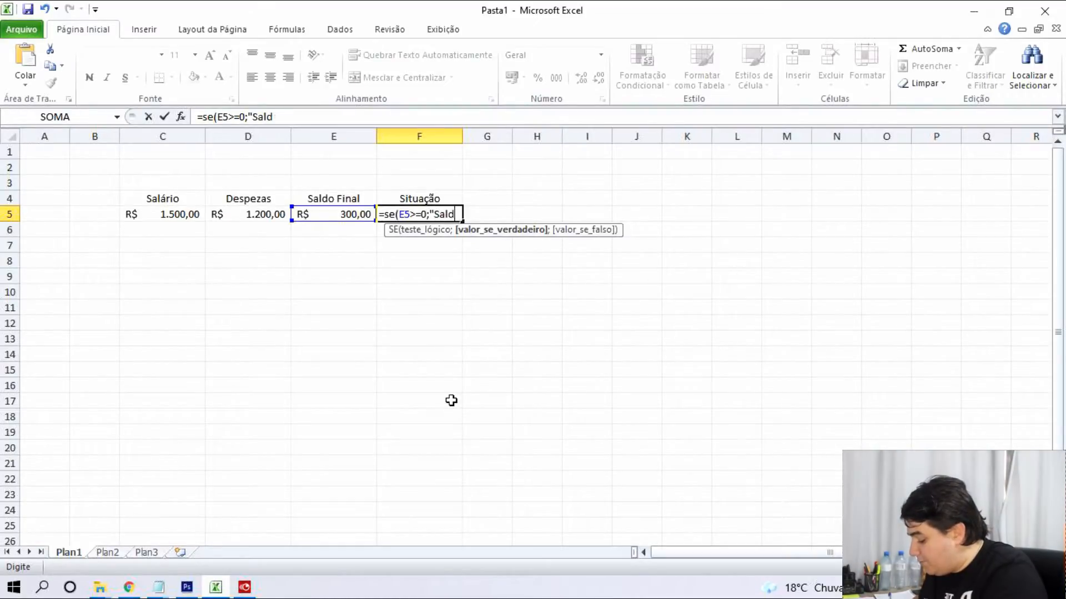
{"action": "type", "text": "o Positiv"}
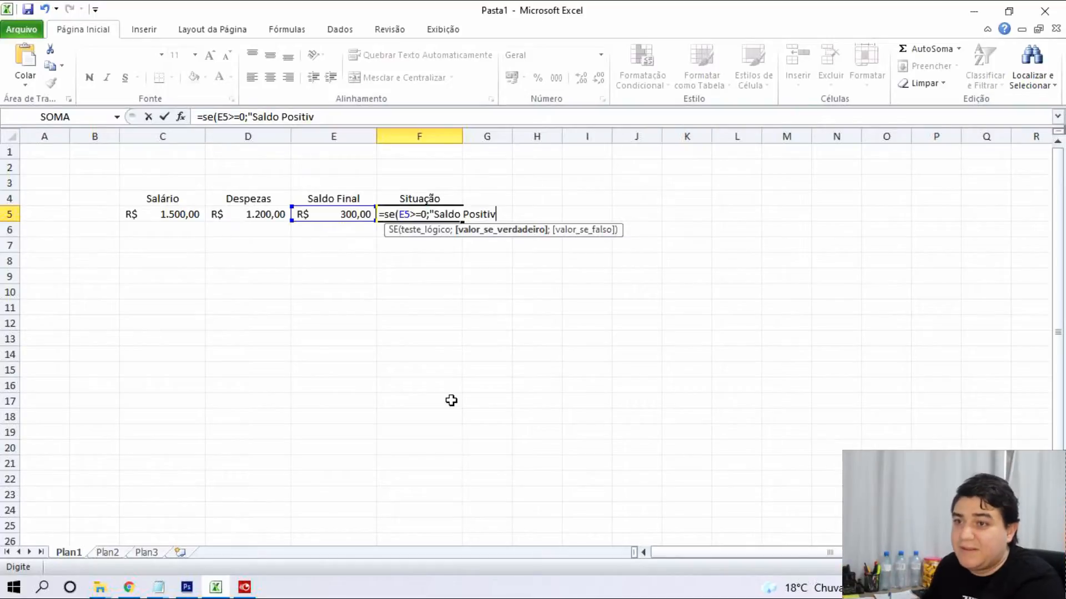
{"action": "type", "text": "o\""}
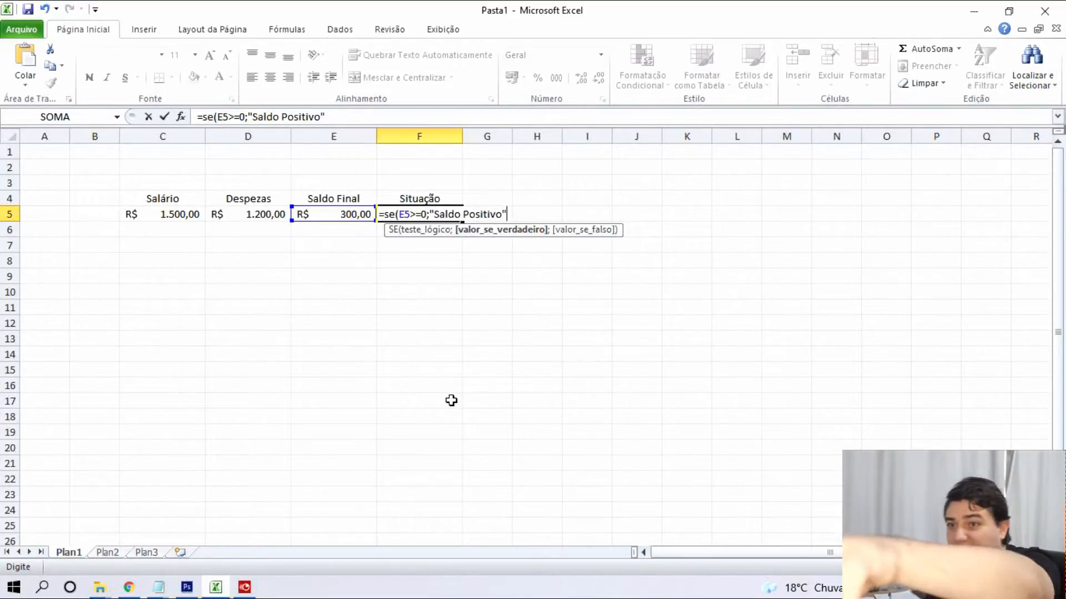
{"action": "type", "text": ";"}
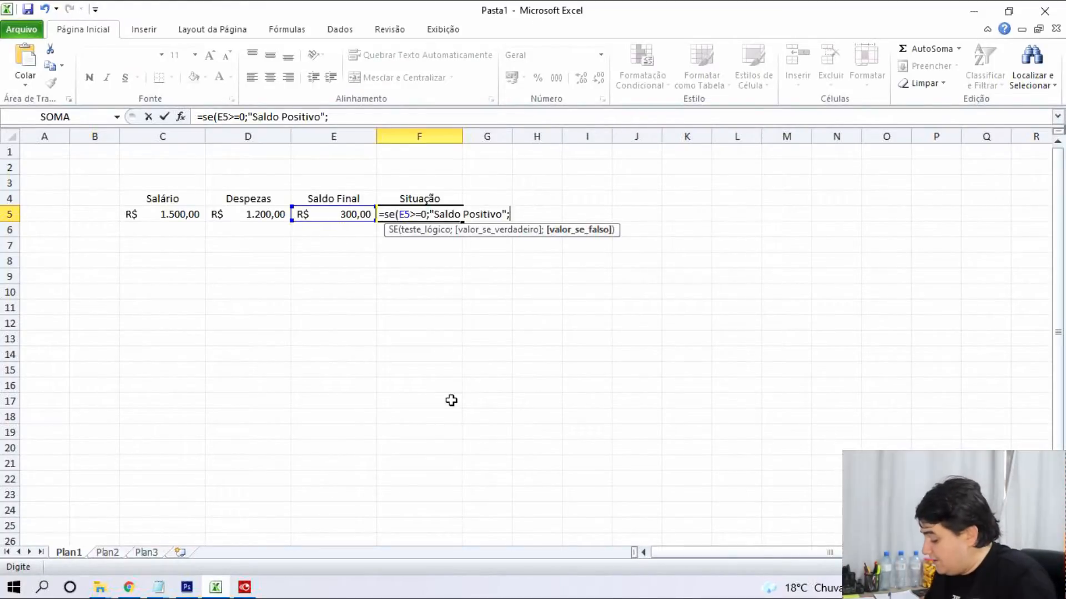
{"action": "type", "text": "\"Saldo"}
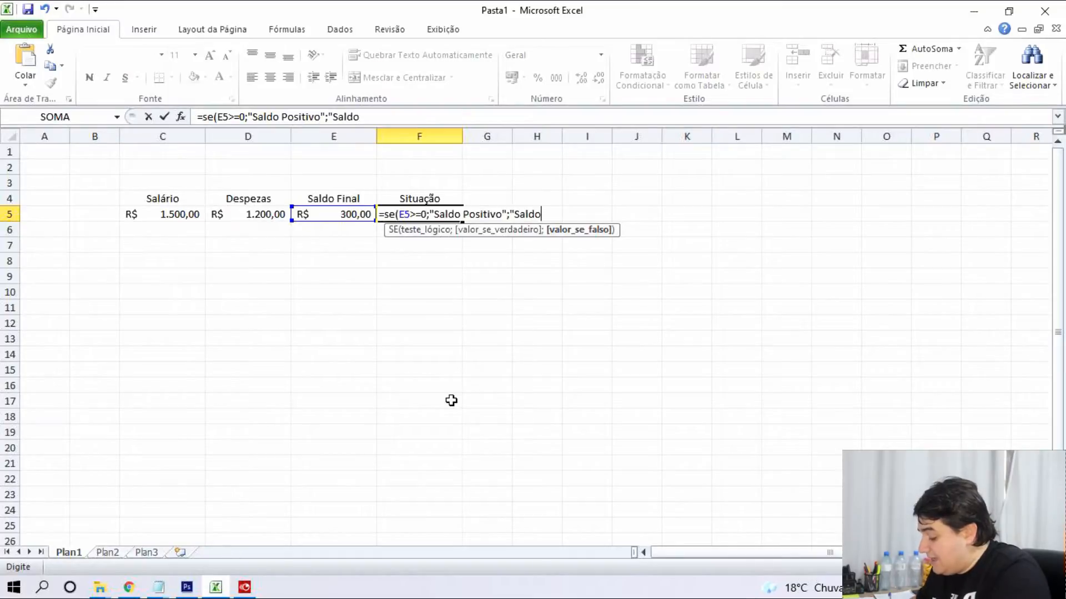
{"action": "type", "text": " negativo"}
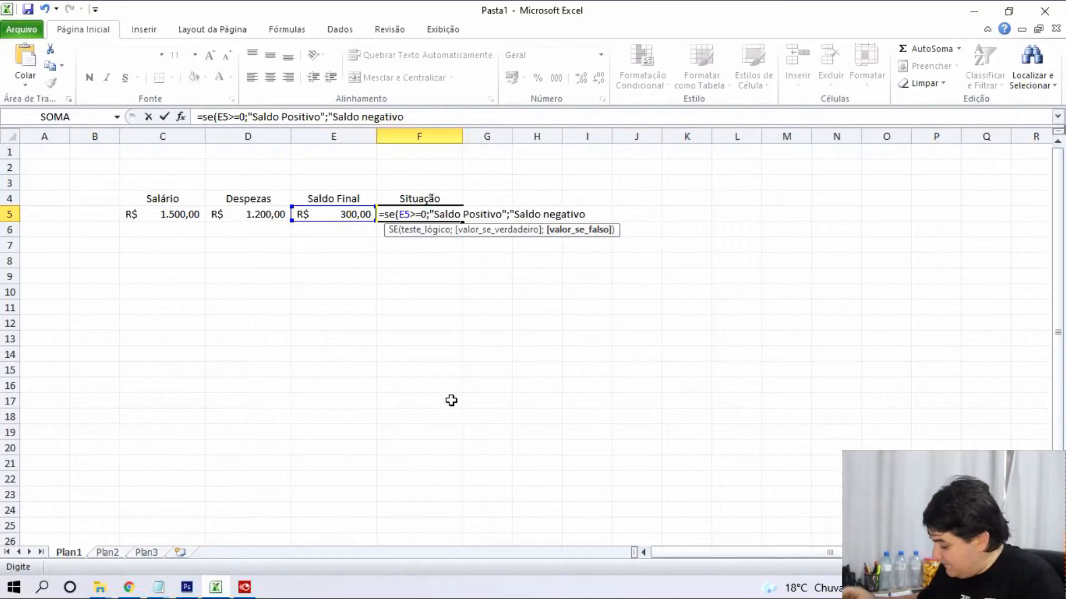
{"action": "type", "text": "\""}
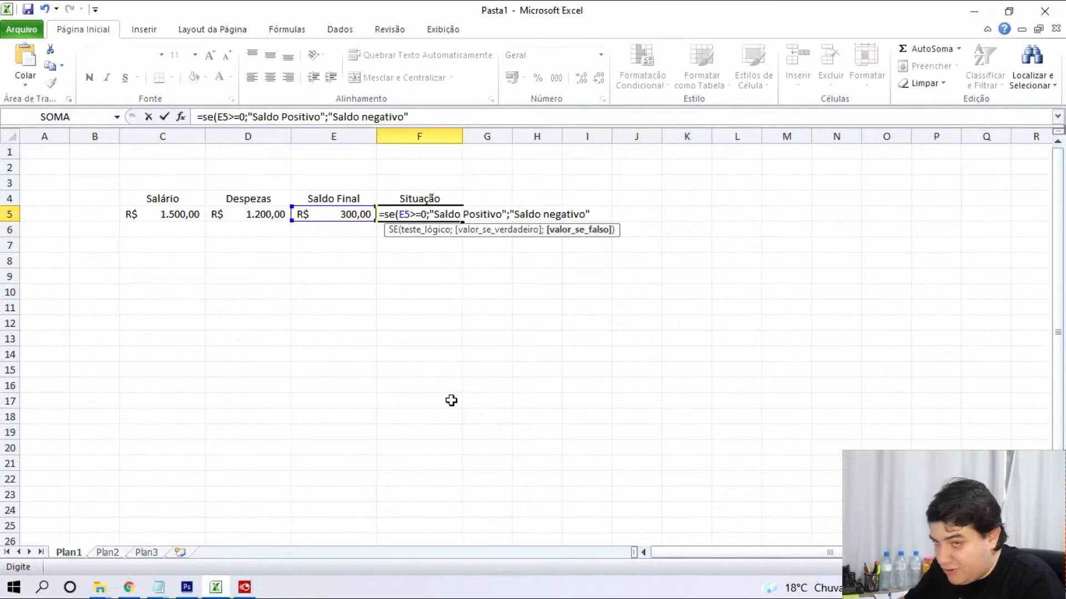
{"action": "type", "text": ")"}
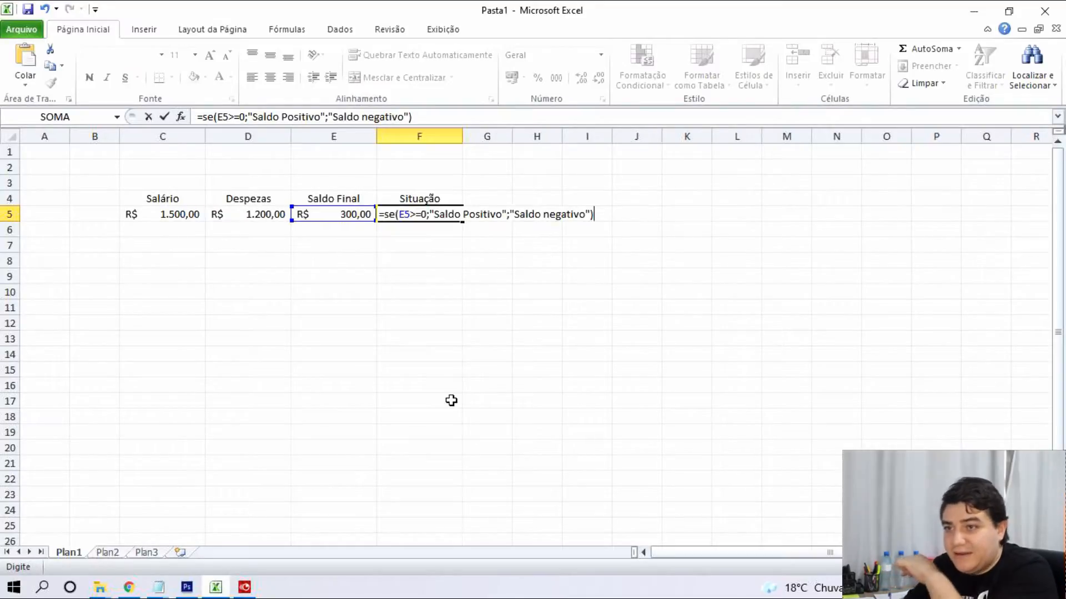
{"action": "key", "text": "Return"}
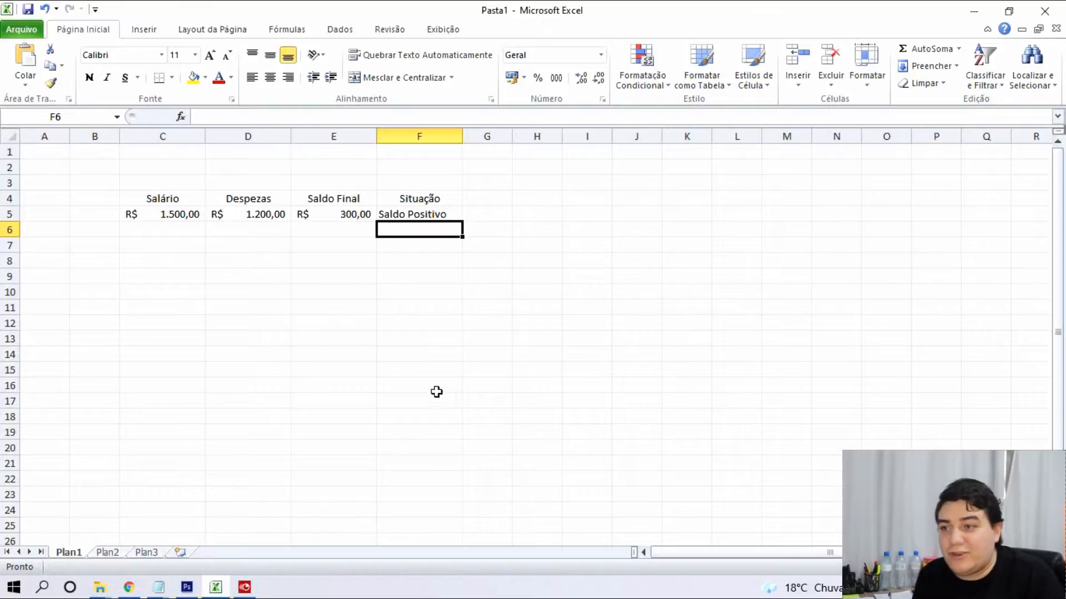
Try Despesas values 2000, 1500, 5000 and finally 250 in D5, watching Situação update.
{"action": "left_click", "coordinate": [279, 215]}
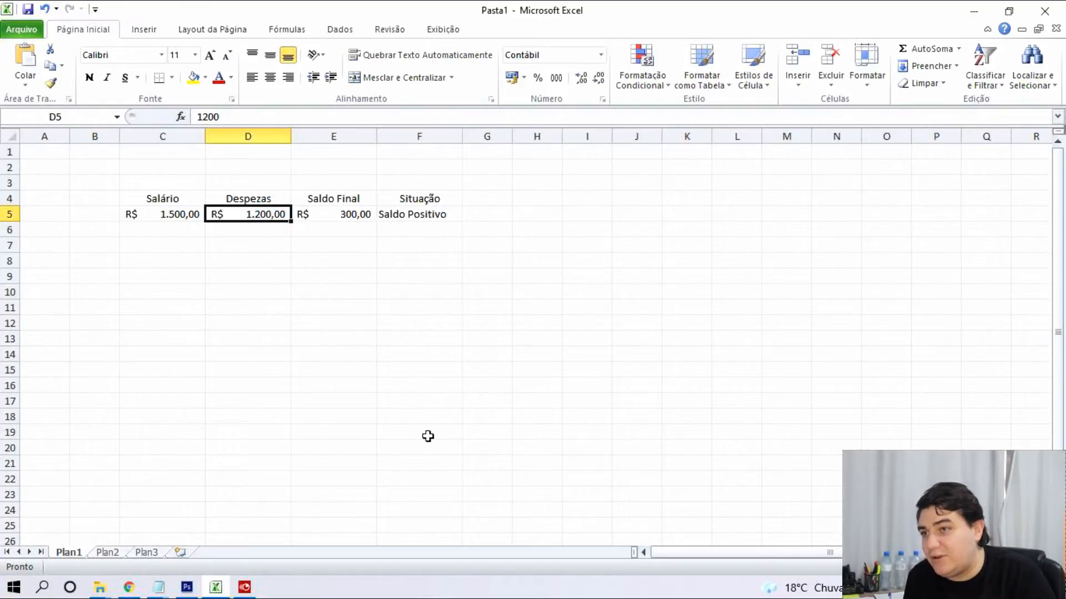
{"action": "type", "text": "2000"}
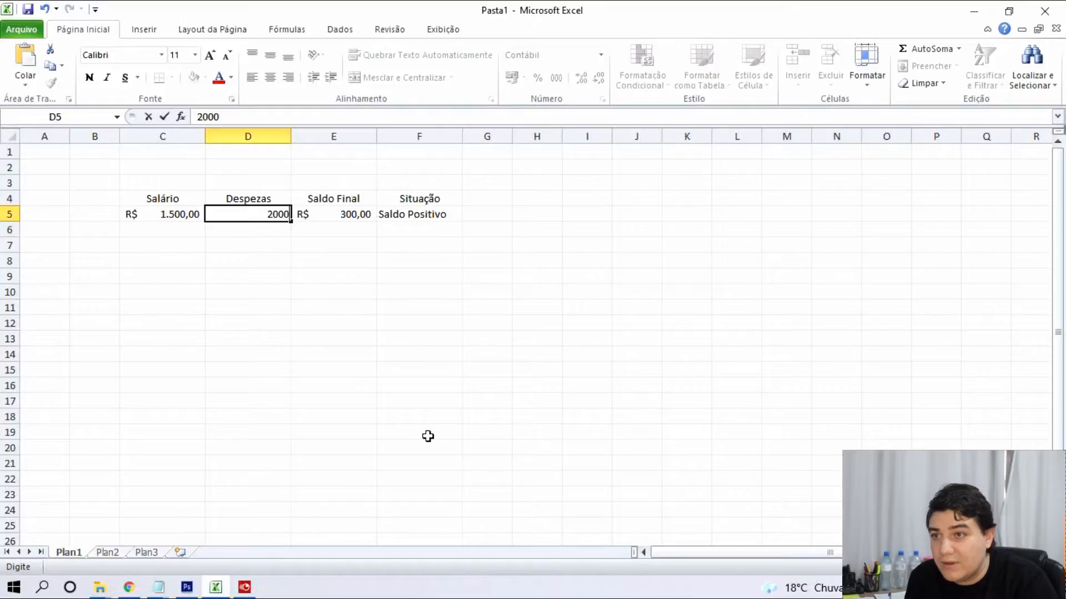
{"action": "key", "text": "Return"}
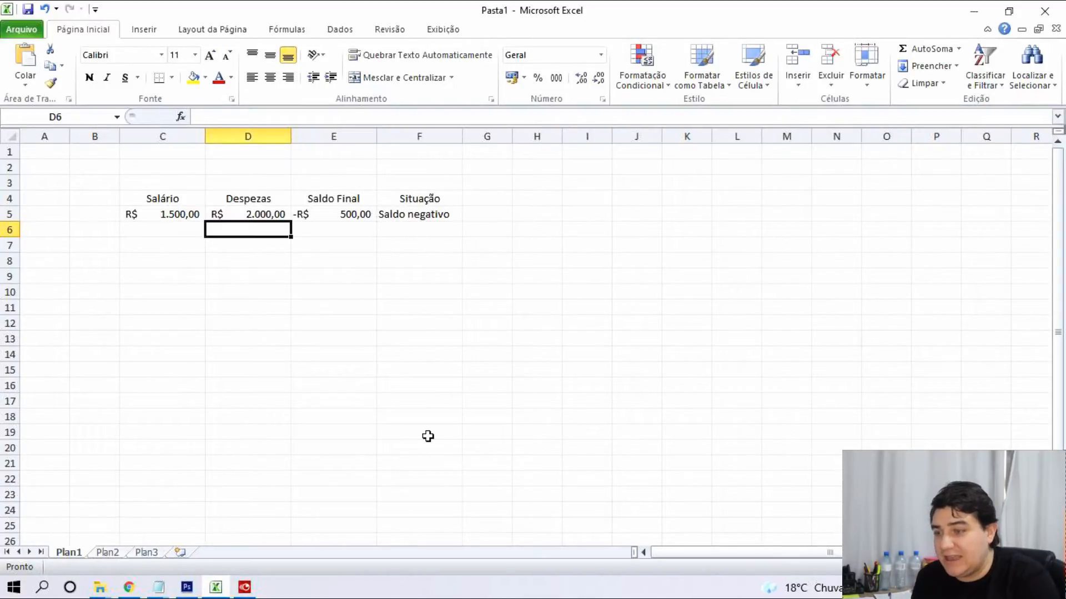
{"action": "key", "text": "Up"}
{"action": "type", "text": "1500"}
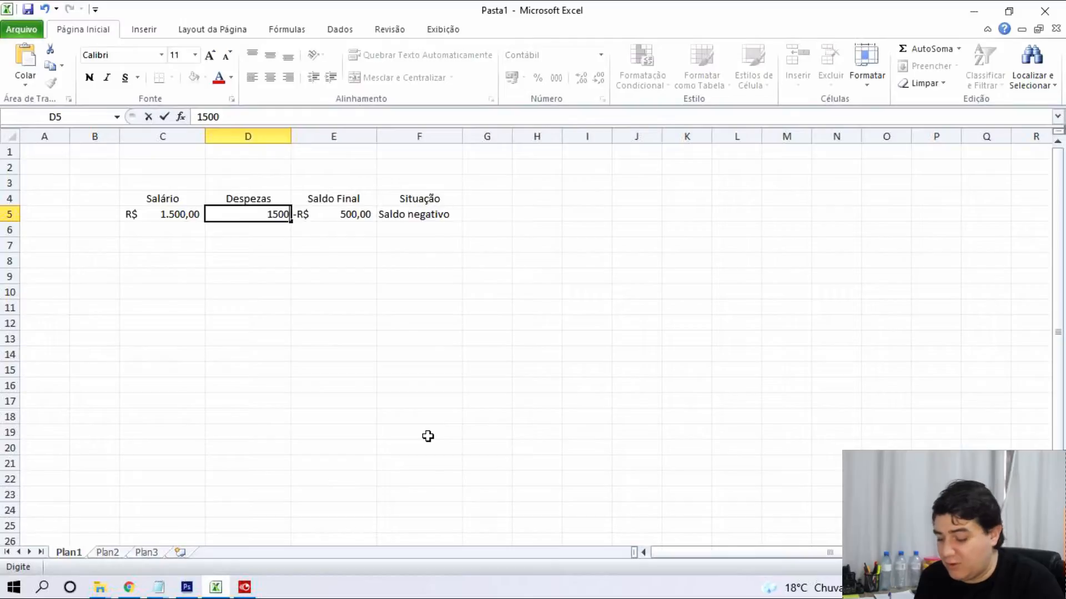
{"action": "key", "text": "Return"}
{"action": "key", "text": "Up"}
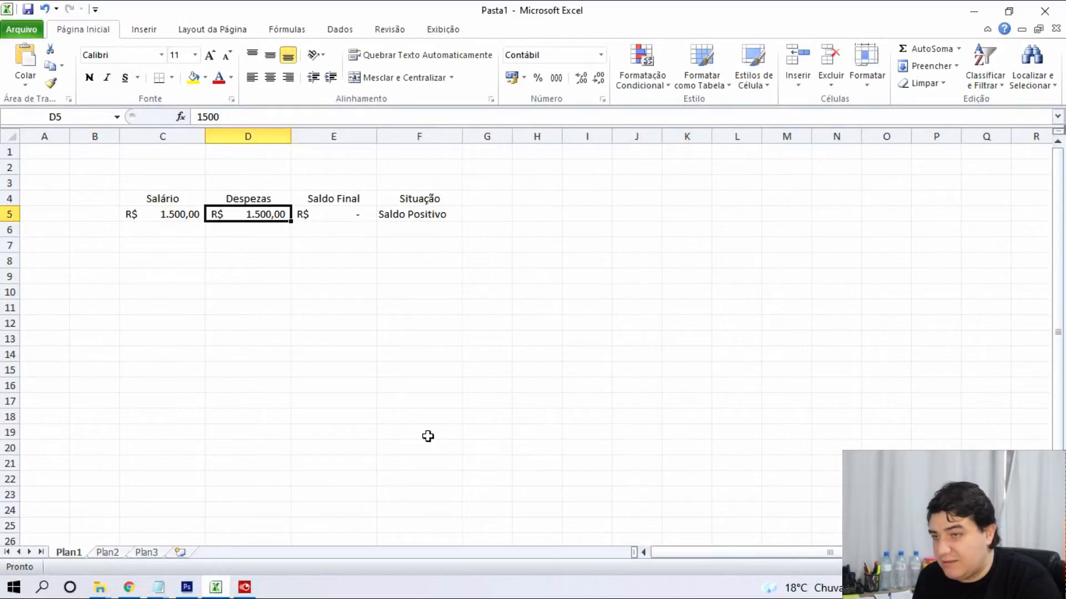
{"action": "type", "text": "5000"}
{"action": "key", "text": "Return"}
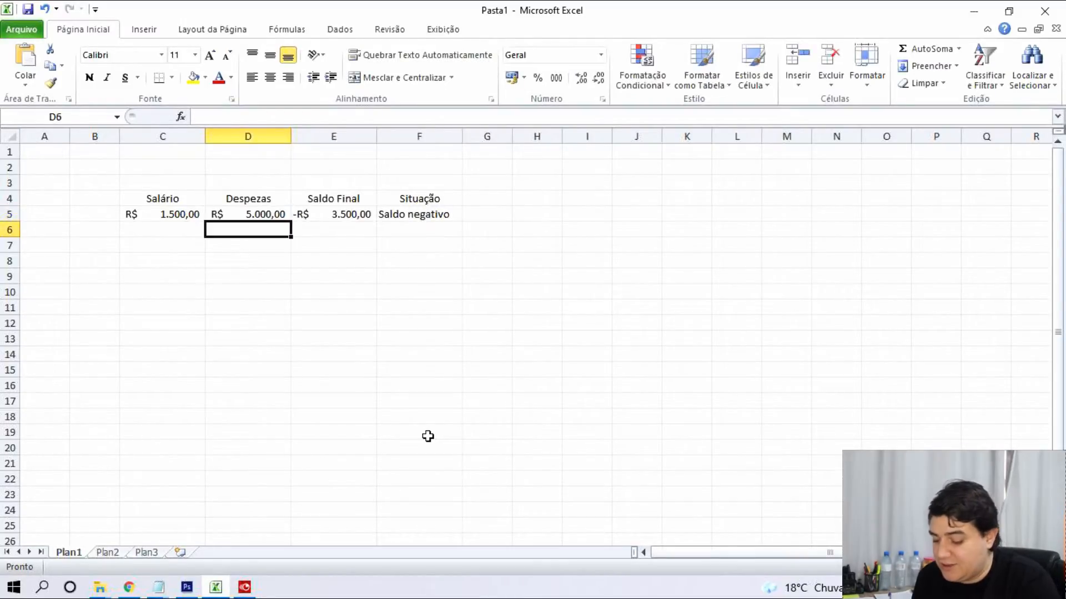
{"action": "key", "text": "Up"}
{"action": "type", "text": "250"}
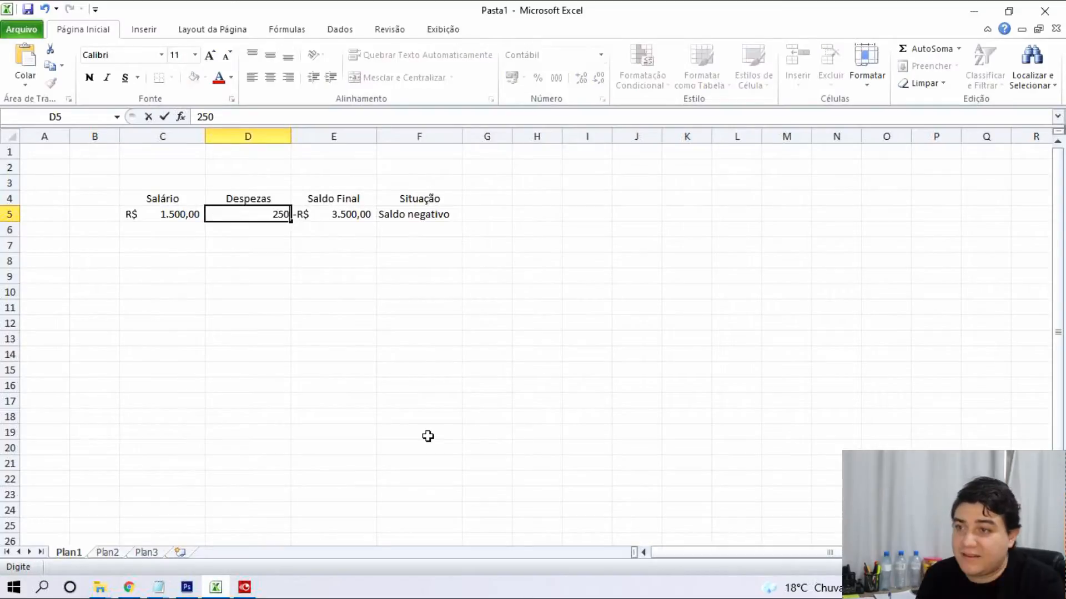
{"action": "key", "text": "Return"}
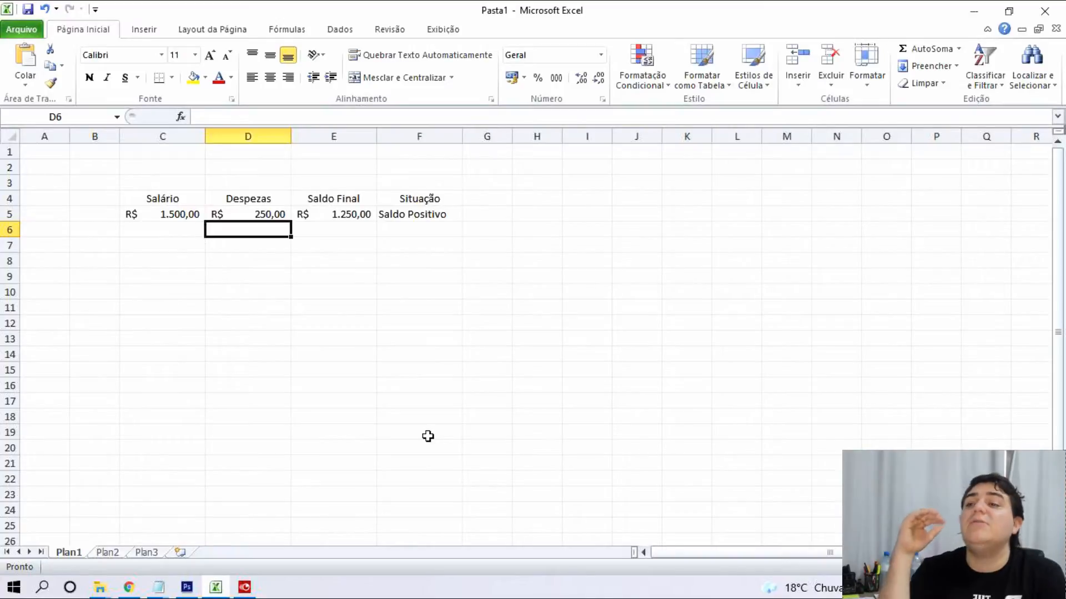
Edit F5's formula to change the test from E5>=0 to E5>0.
{"action": "left_click", "coordinate": [426, 218]}
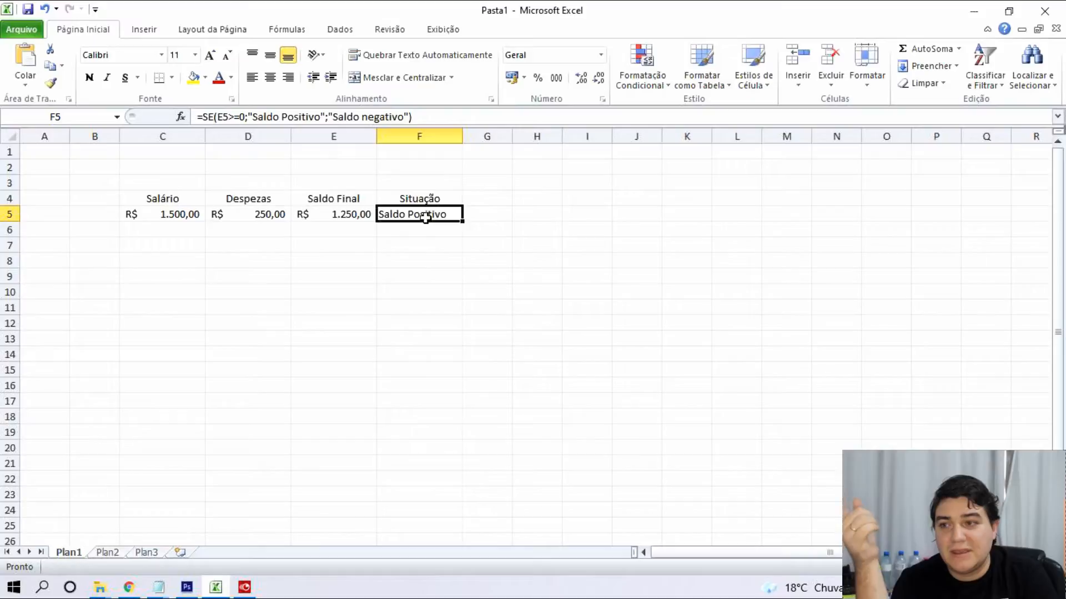
{"action": "double_click", "coordinate": [426, 217]}
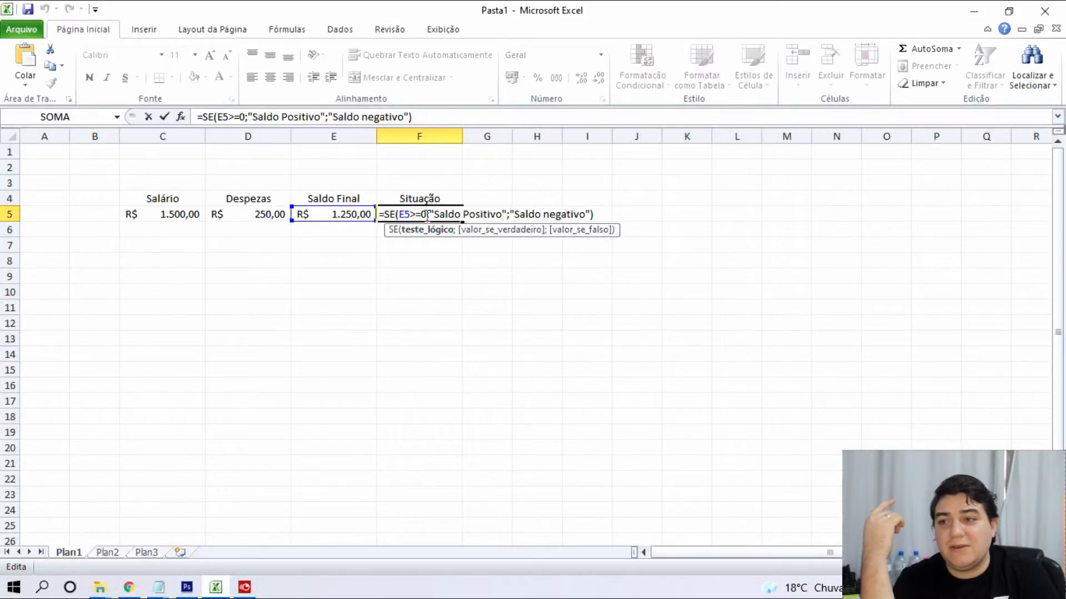
{"action": "left_click", "coordinate": [413, 215]}
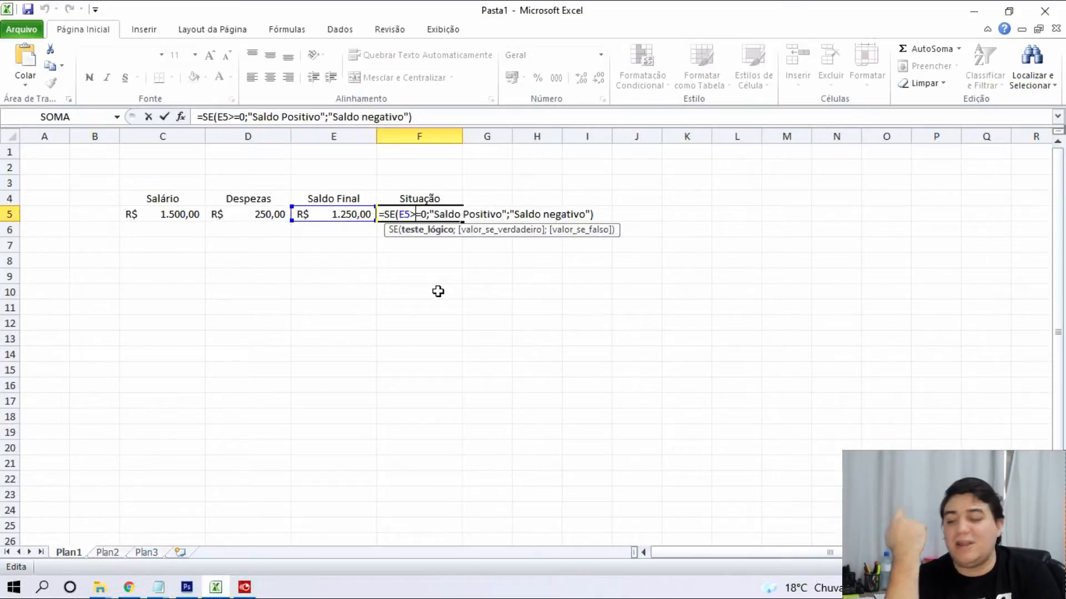
{"action": "key", "text": "Delete"}
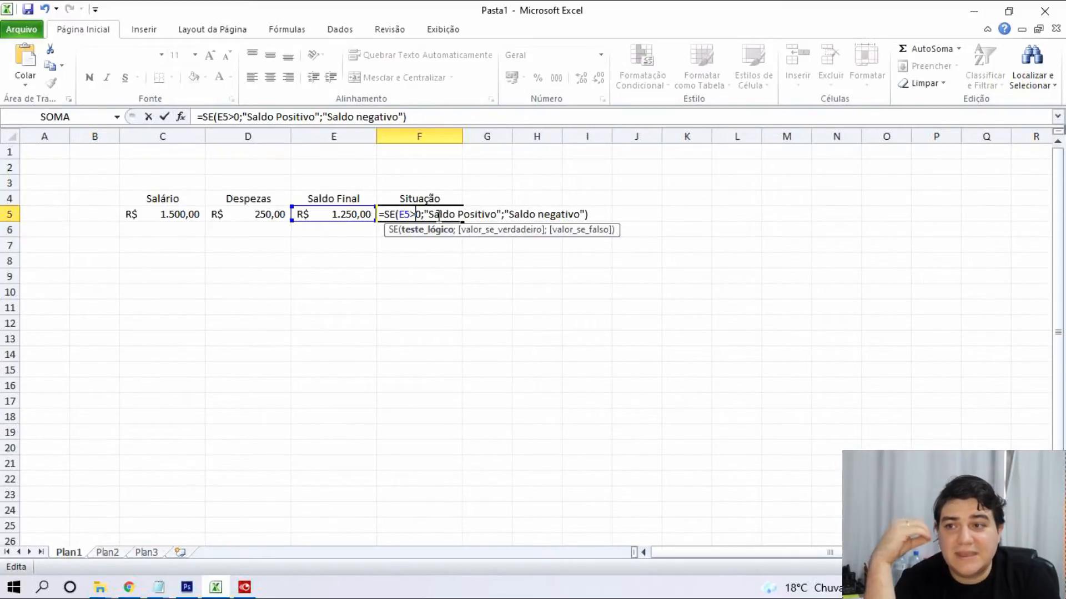
Replace the "Saldo negativo" argument with the start of a nested se.
{"action": "left_click", "coordinate": [505, 215]}
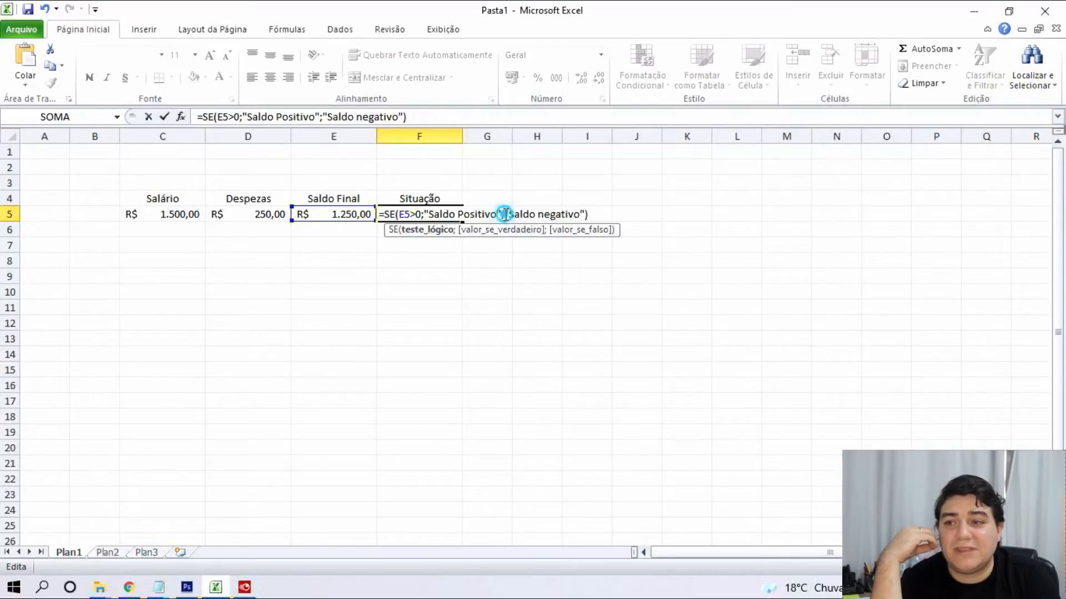
{"action": "left_click_drag", "start_coordinate": [505, 215], "coordinate": [585, 214]}
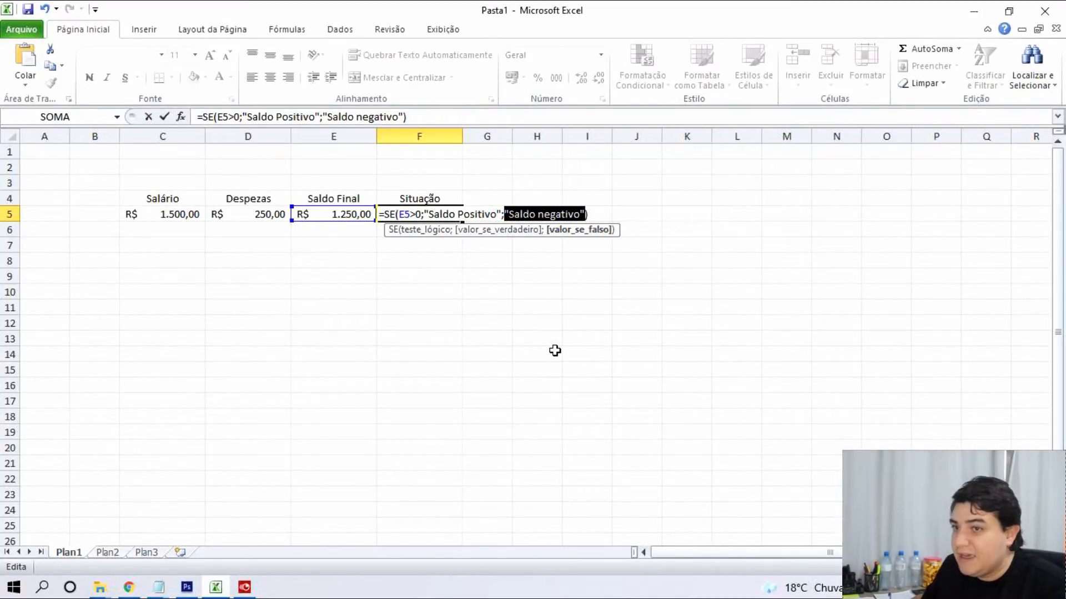
{"action": "key", "text": "Delete"}
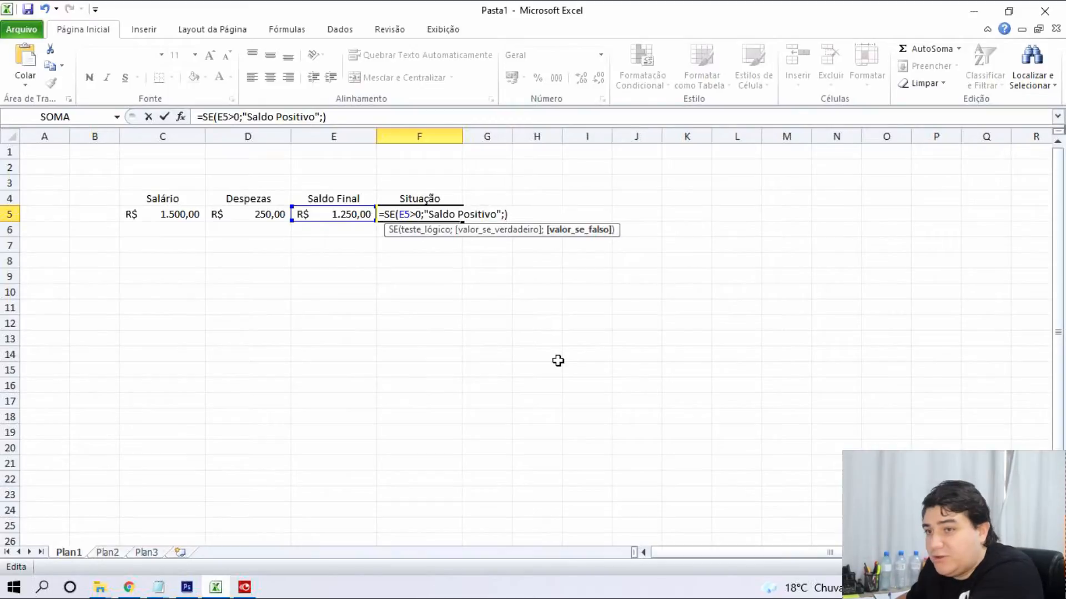
{"action": "type", "text": "se"}
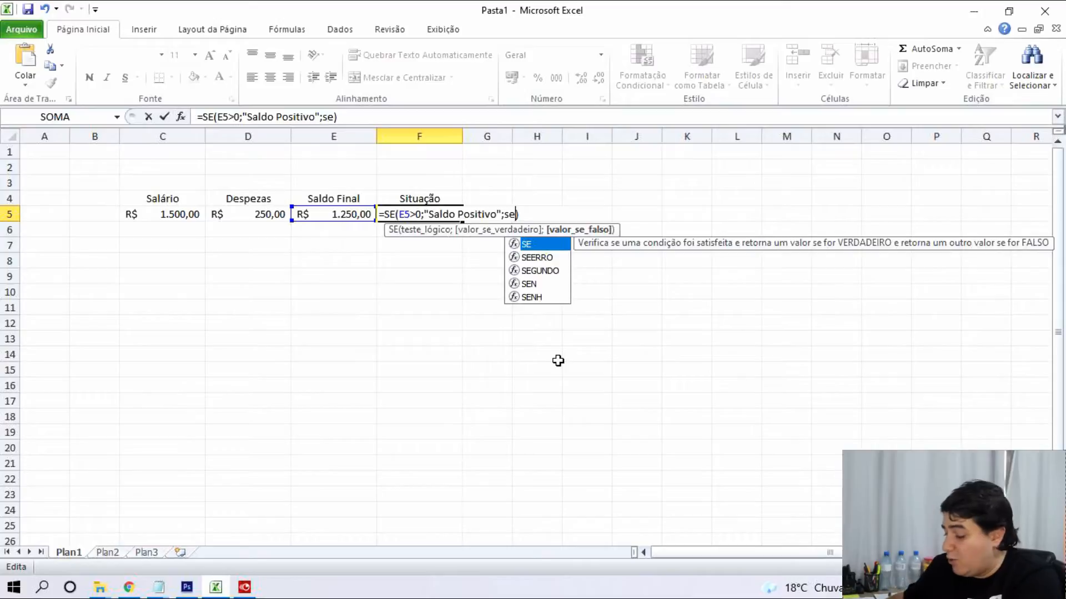
Complete the nested se(E5=0;"Saldo Zerado";"Saldo negativo") and confirm F5's formula.
{"action": "type", "text": "("}
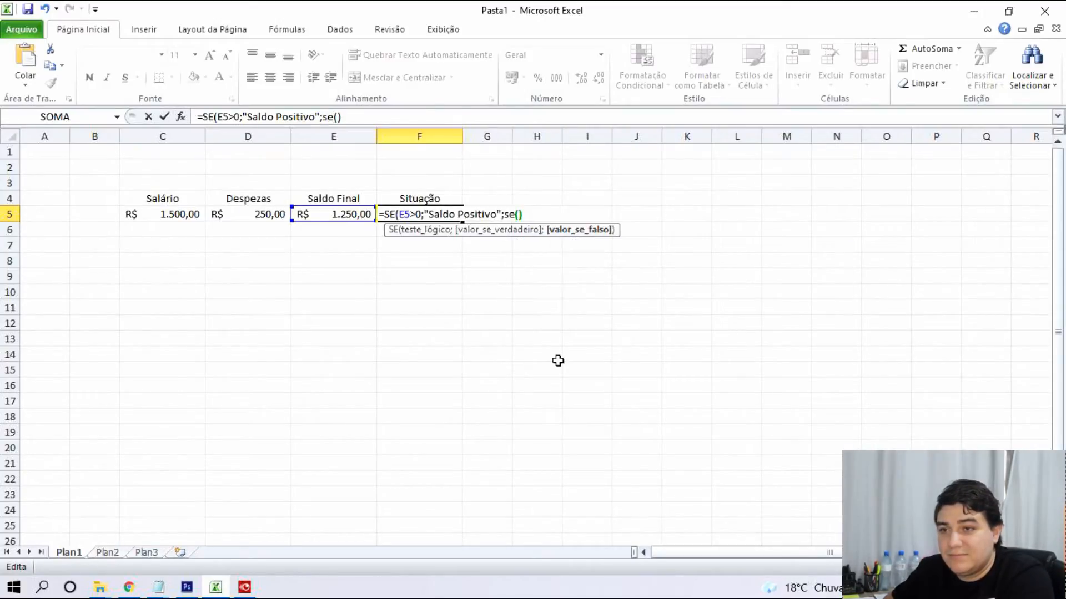
{"action": "key", "text": "Left"}
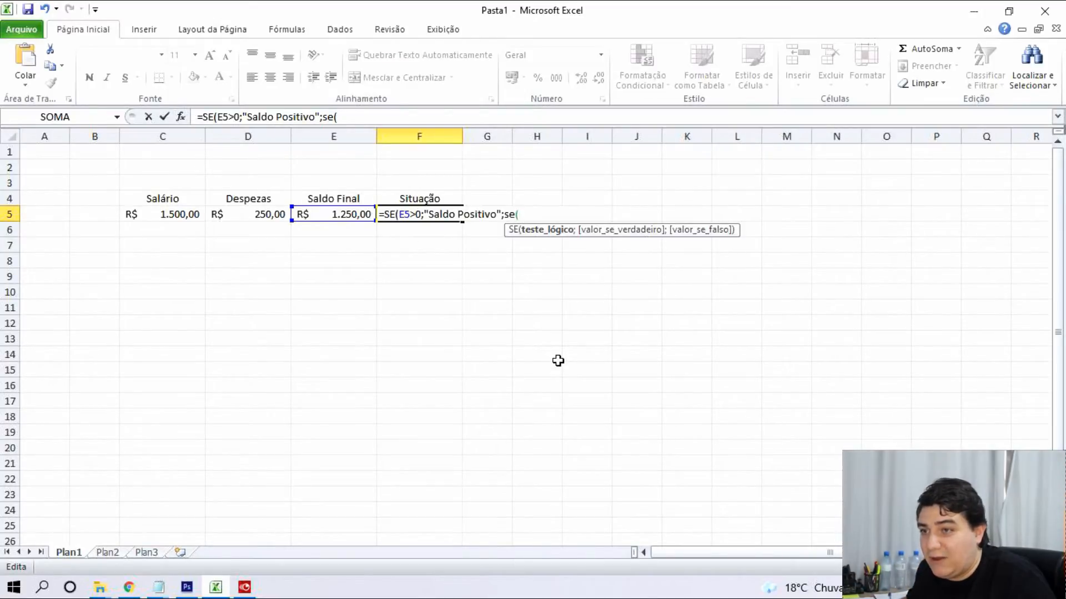
{"action": "left_click", "coordinate": [333, 217]}
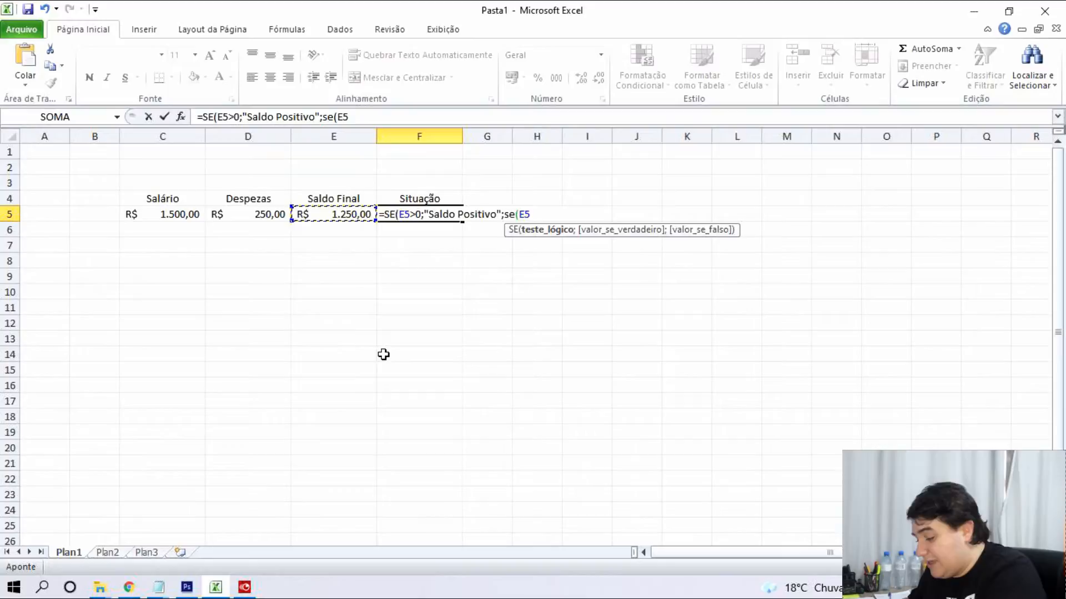
{"action": "type", "text": "="}
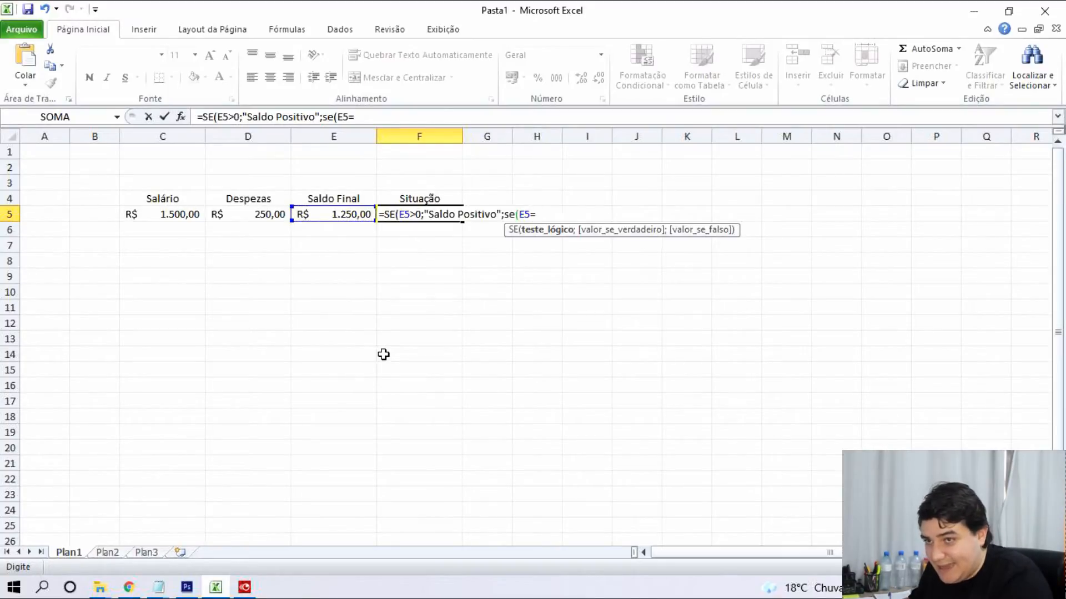
{"action": "type", "text": "0"}
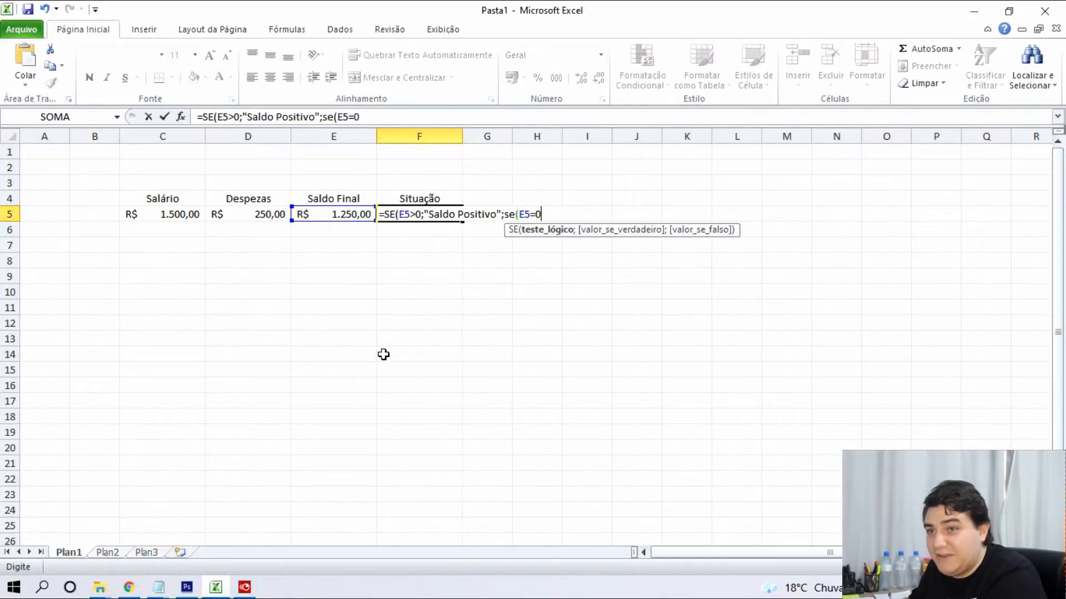
{"action": "type", "text": ";"}
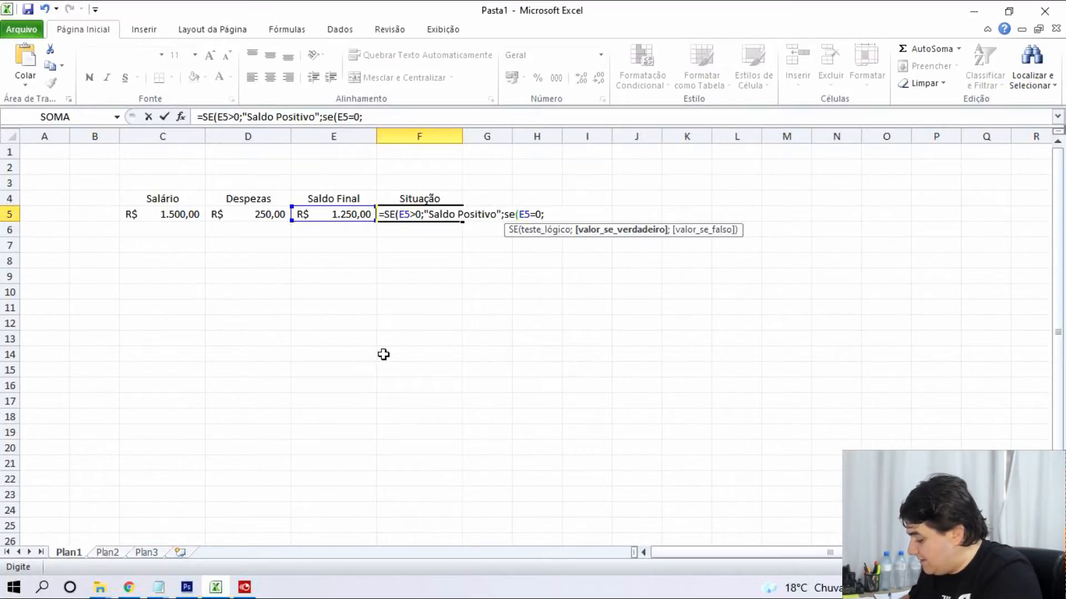
{"action": "type", "text": "\"Saldo"}
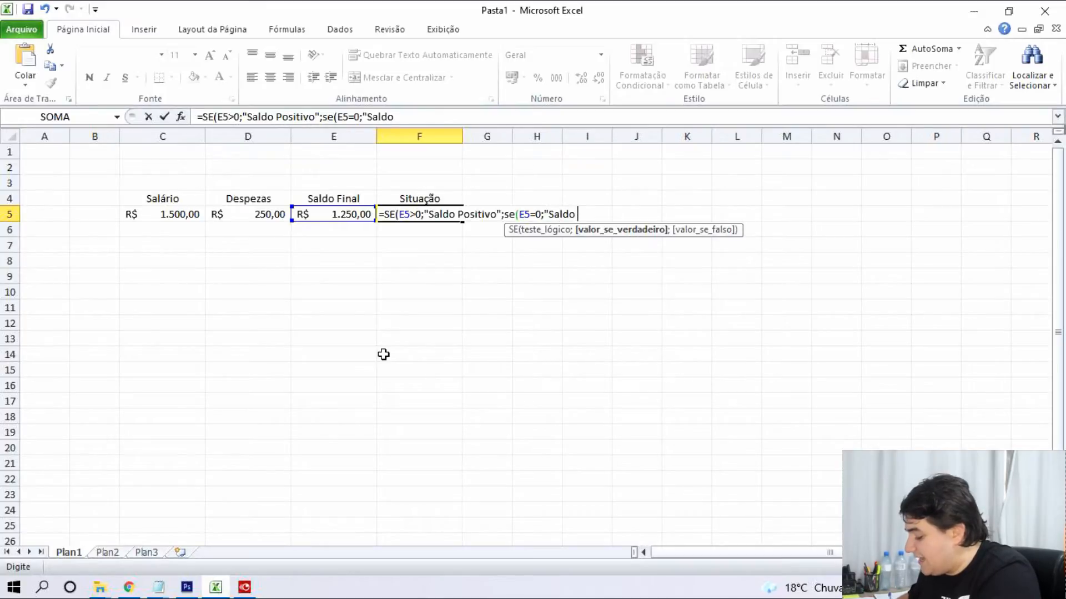
{"action": "type", "text": " Zerado"}
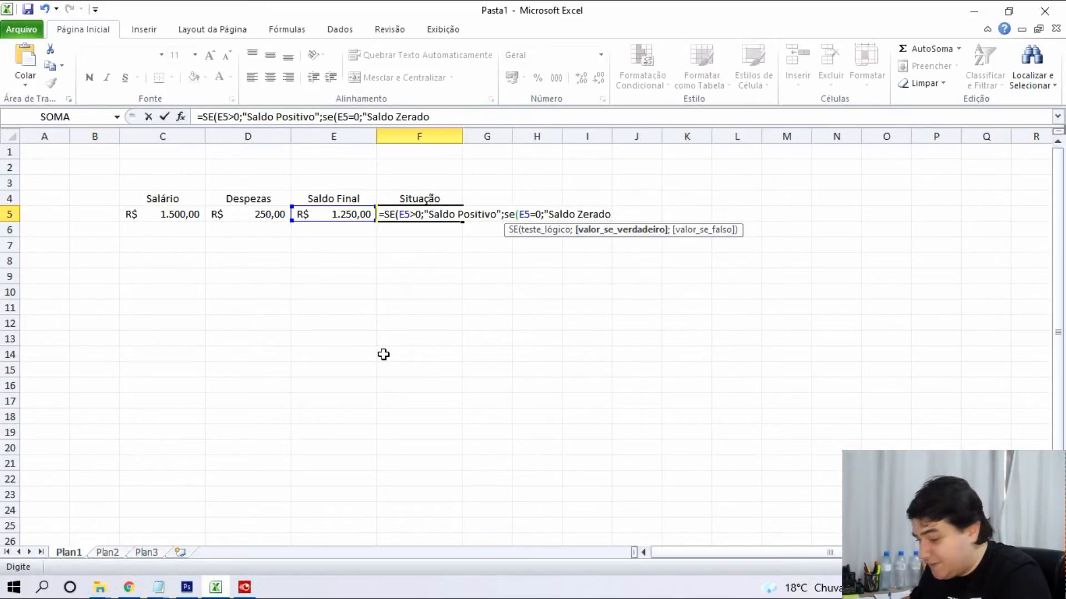
{"action": "type", "text": "\";"}
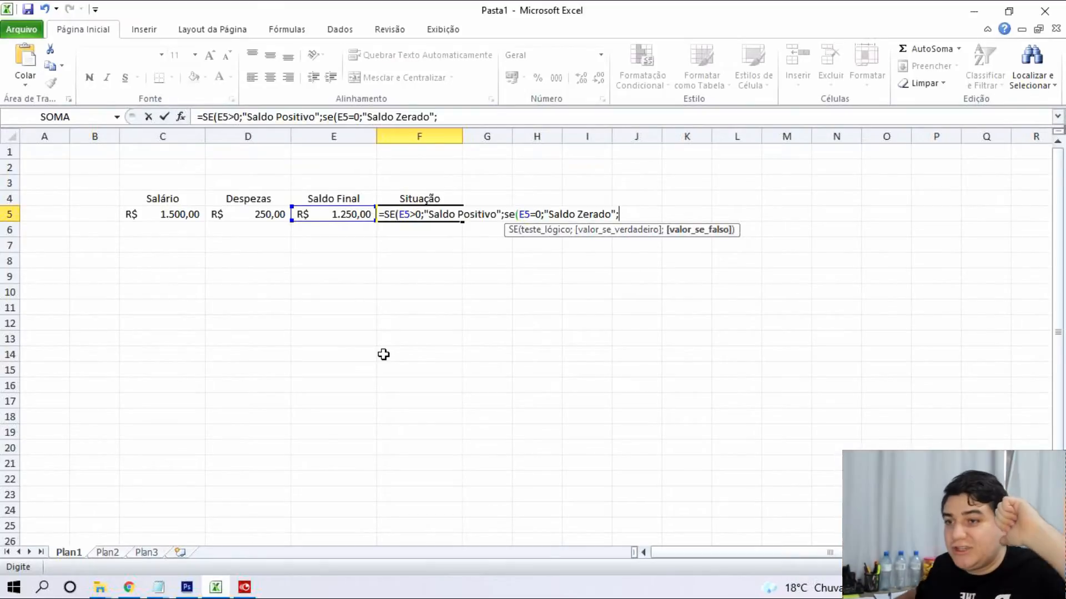
{"action": "type", "text": "\"Saldo negativo\""}
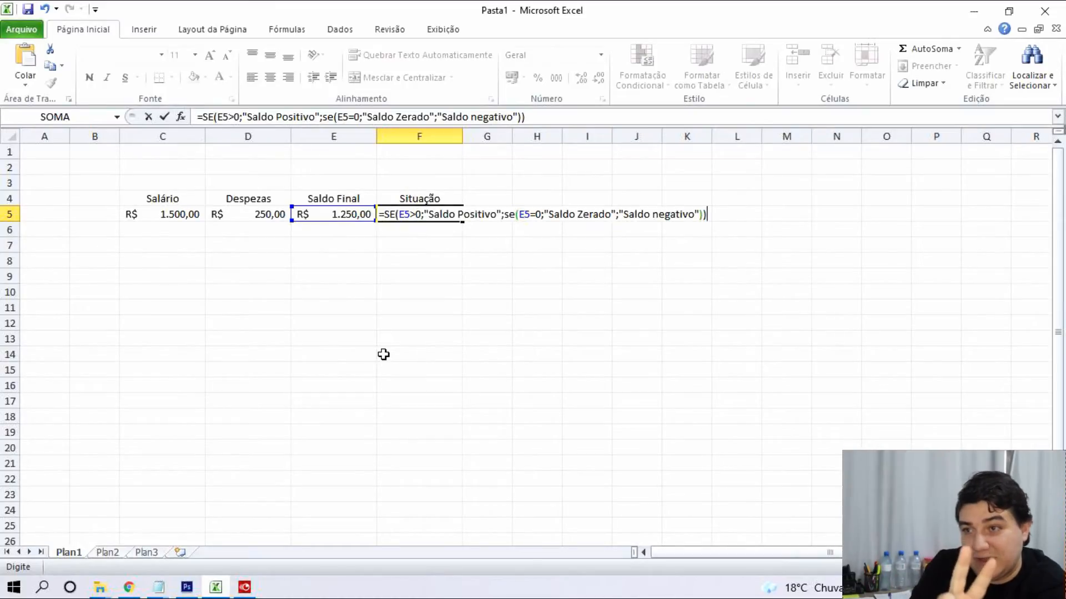
{"action": "key", "text": "Return"}
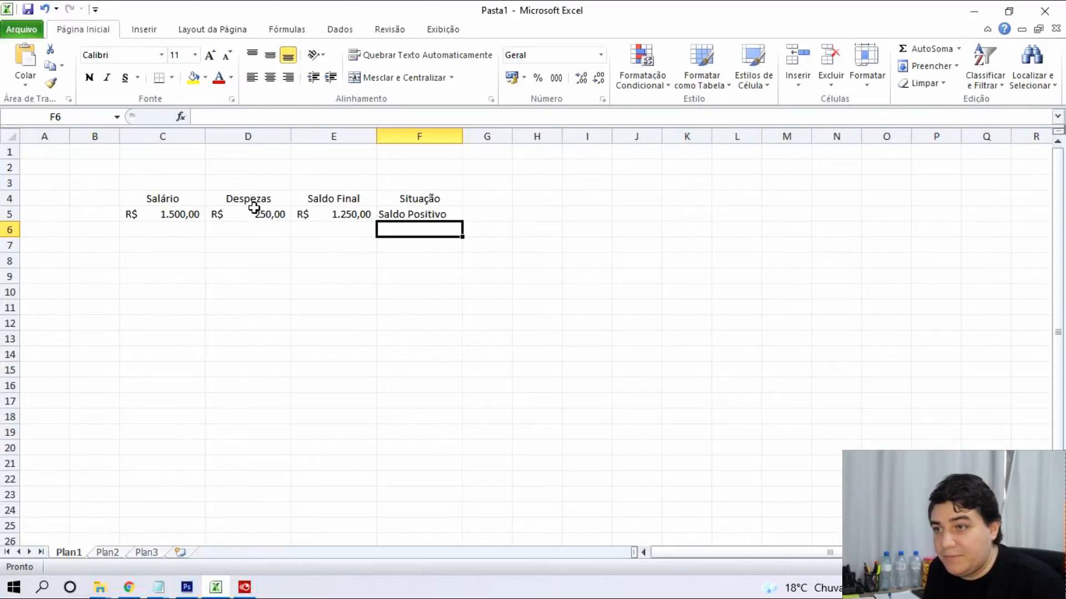
Enter 5000, then 1.500 in D5 so the balance is zero, and inspect F5's formula.
{"action": "left_click", "coordinate": [257, 229]}
{"action": "left_click", "coordinate": [273, 217]}
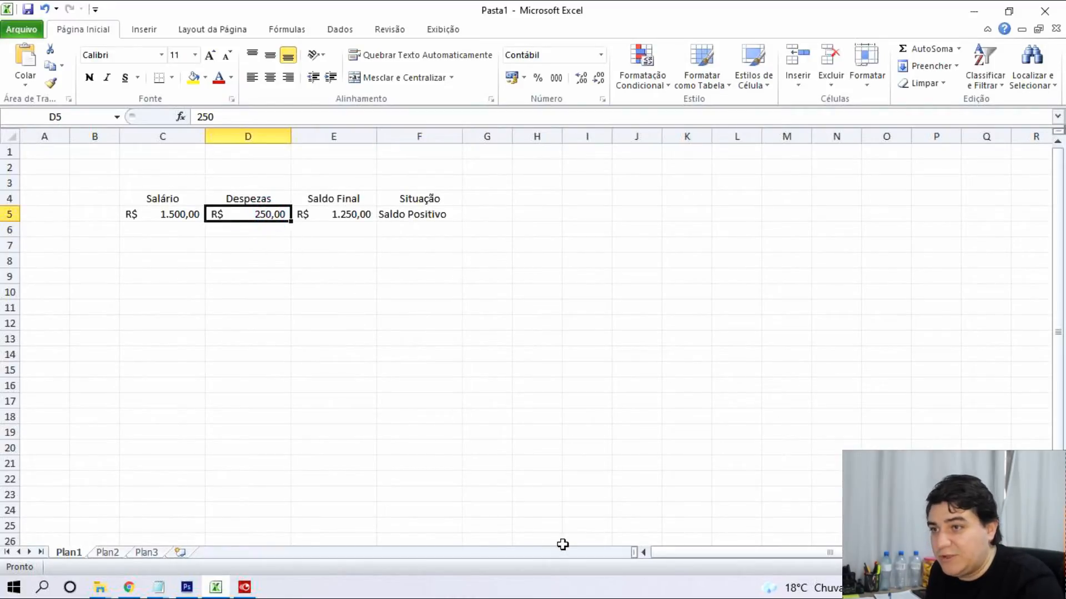
{"action": "type", "text": "5000"}
{"action": "key", "text": "Return"}
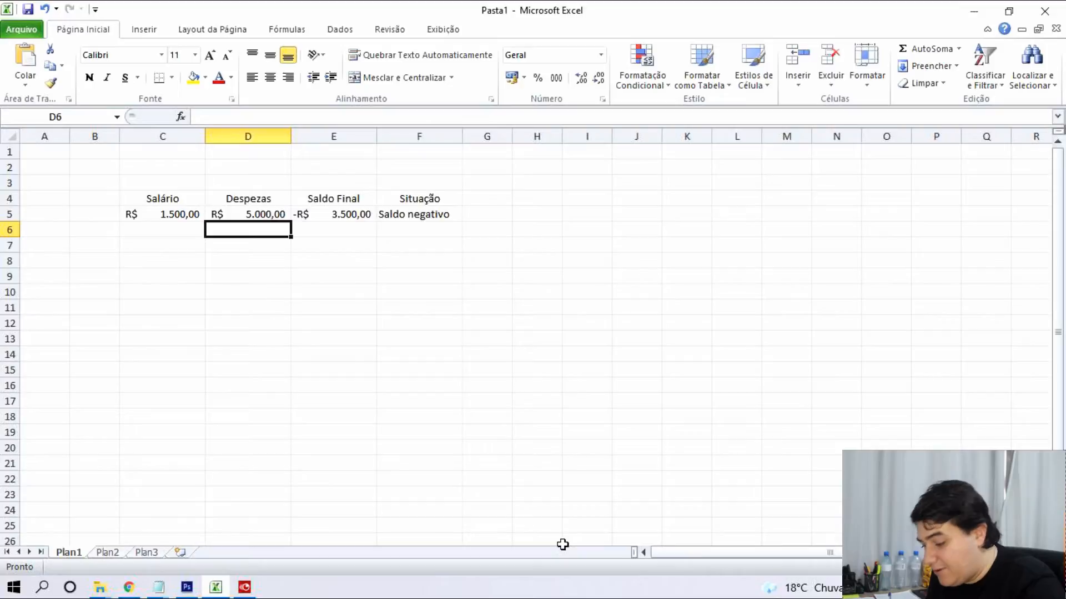
{"action": "key", "text": "Up"}
{"action": "type", "text": "1.50"}
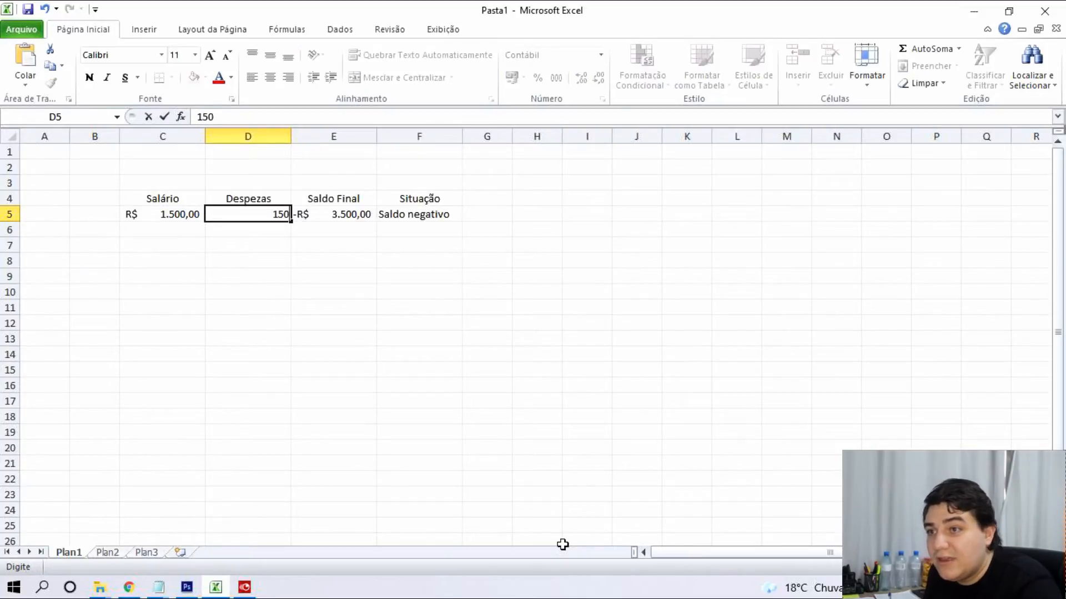
{"action": "type", "text": "0"}
{"action": "key", "text": "Return"}
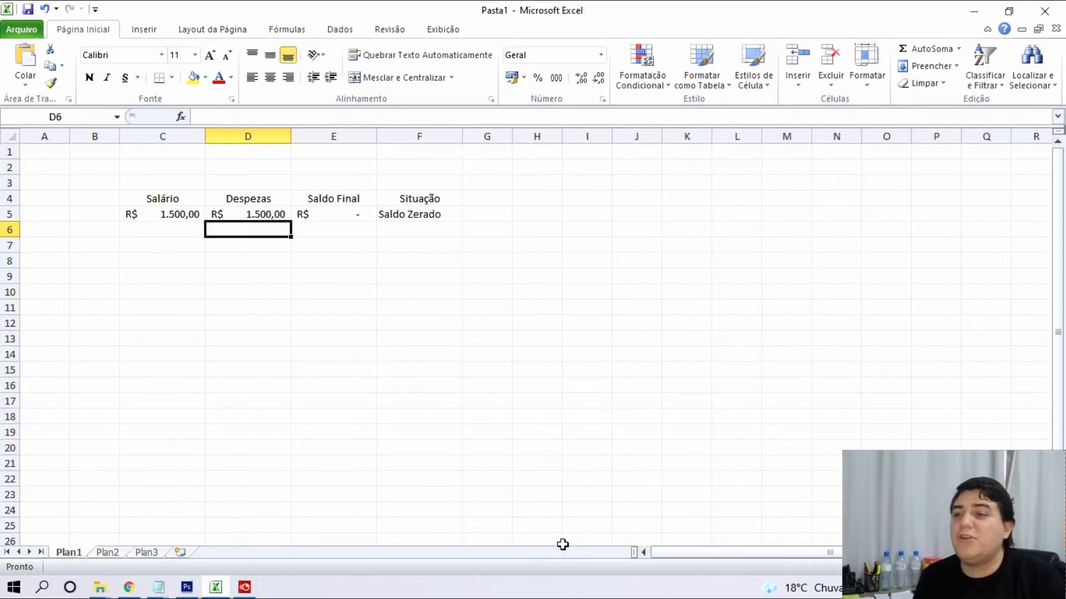
{"action": "double_click", "coordinate": [403, 216]}
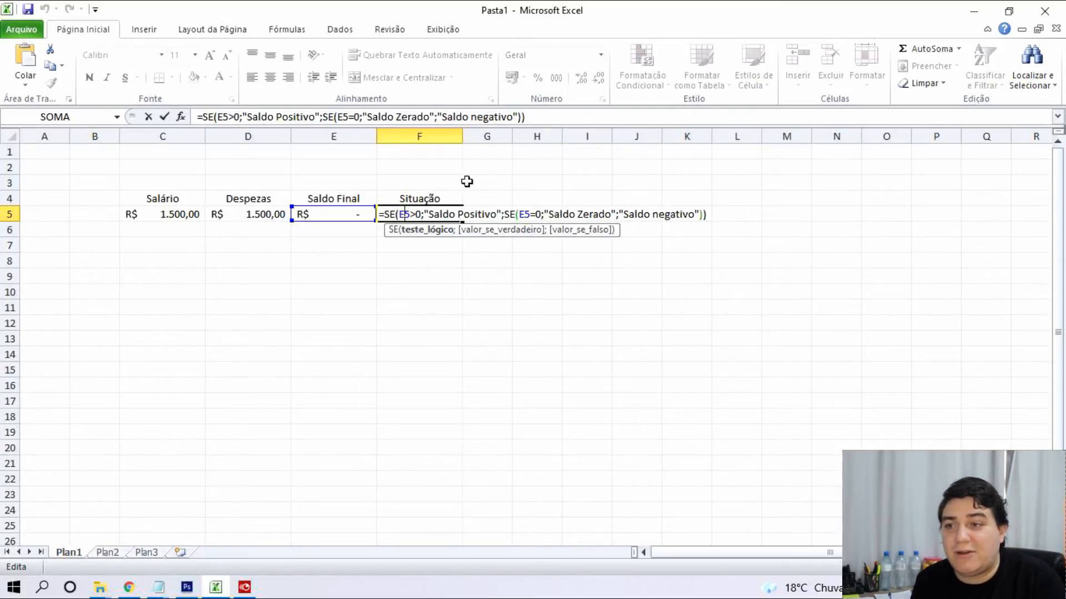
{"action": "left_click_drag", "start_coordinate": [399, 214], "coordinate": [415, 215]}
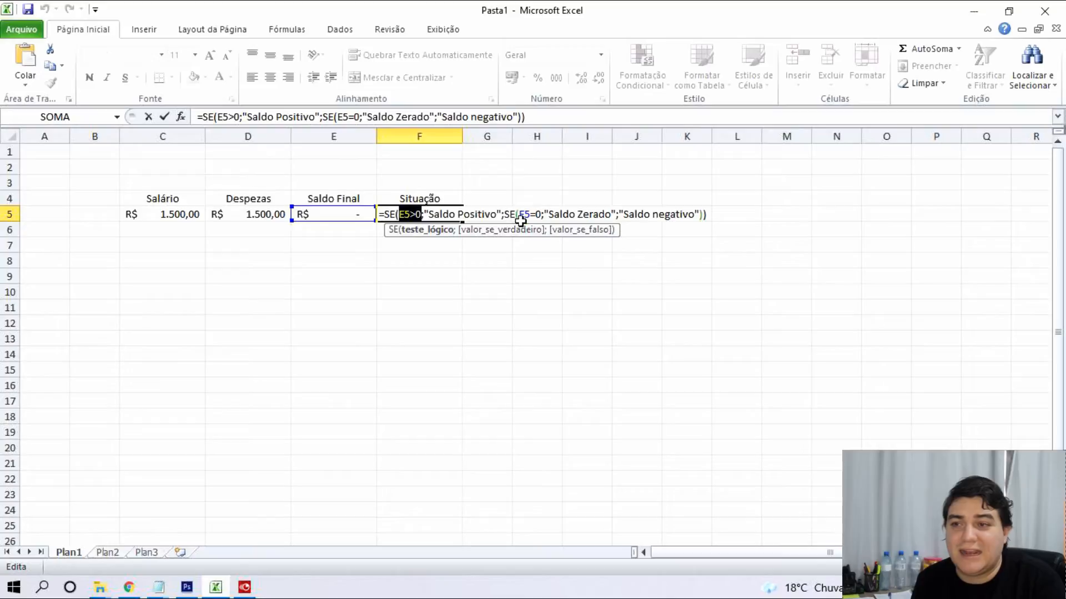
{"action": "left_click_drag", "start_coordinate": [519, 214], "coordinate": [541, 214]}
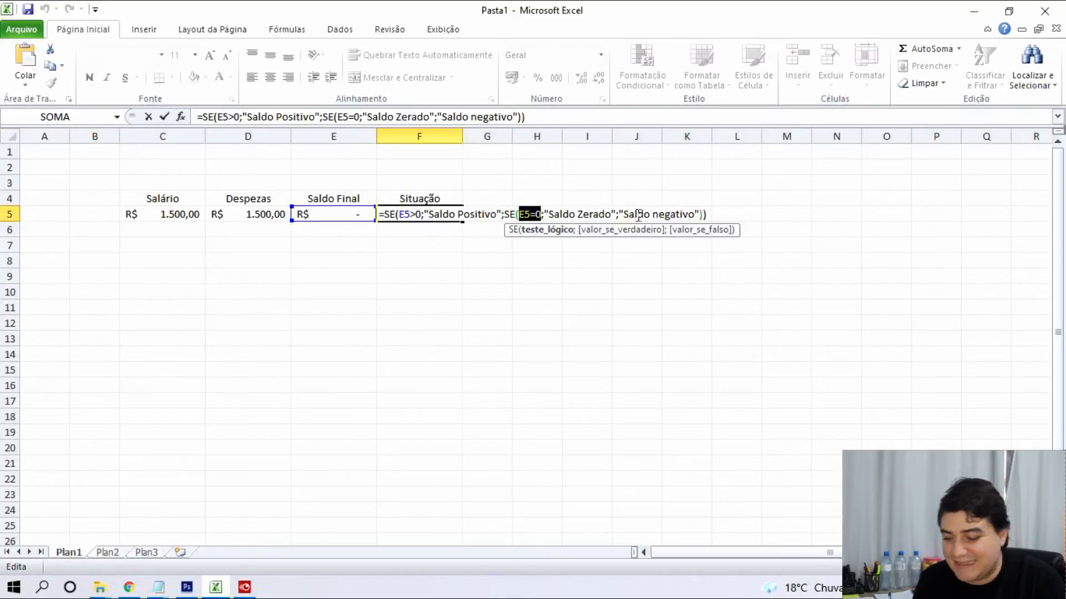
{"action": "key", "text": "Return"}
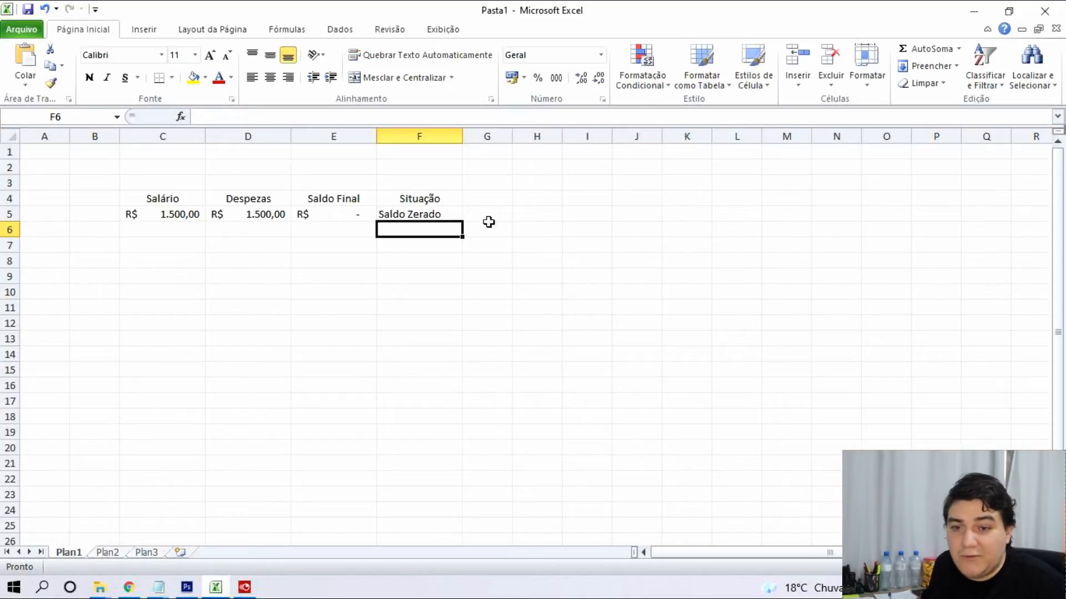
{"action": "scroll", "coordinate": [526, 337], "scroll_direction": "up", "scroll_amount": 5}
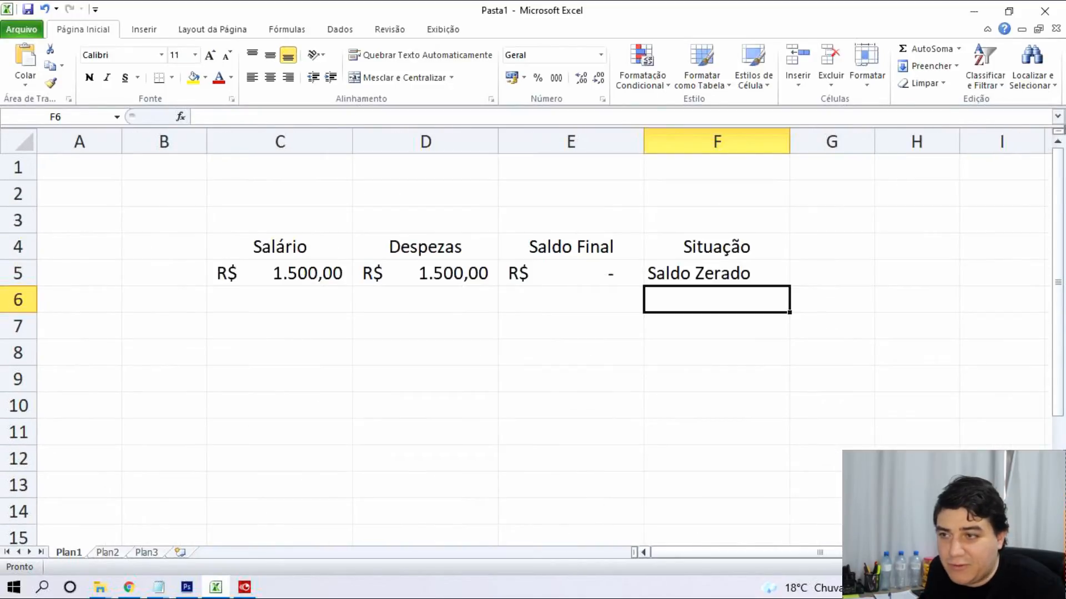
{"action": "left_click_drag", "start_coordinate": [856, 553], "coordinate": [901, 552]}
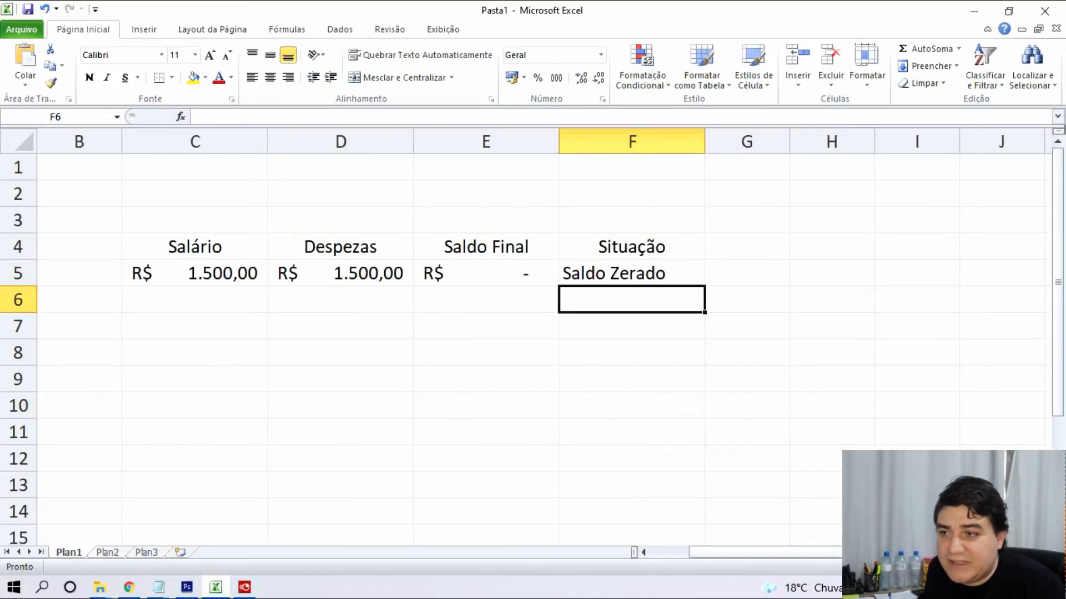
{"action": "double_click", "coordinate": [563, 273]}
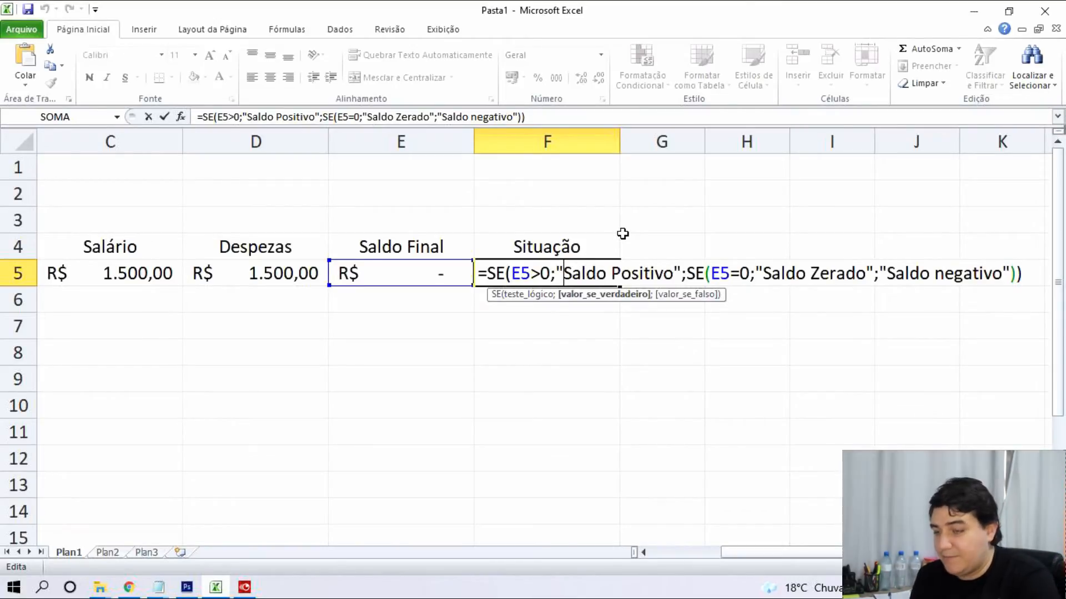
{"action": "key", "text": "Return"}
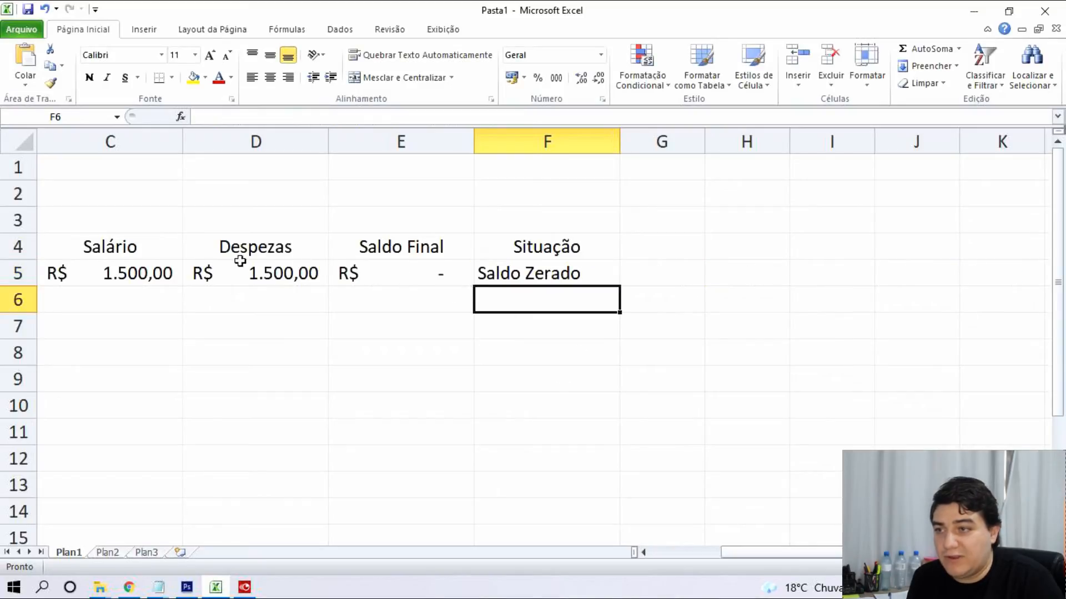
{"action": "left_click", "coordinate": [111, 272]}
{"action": "left_click", "coordinate": [273, 272]}
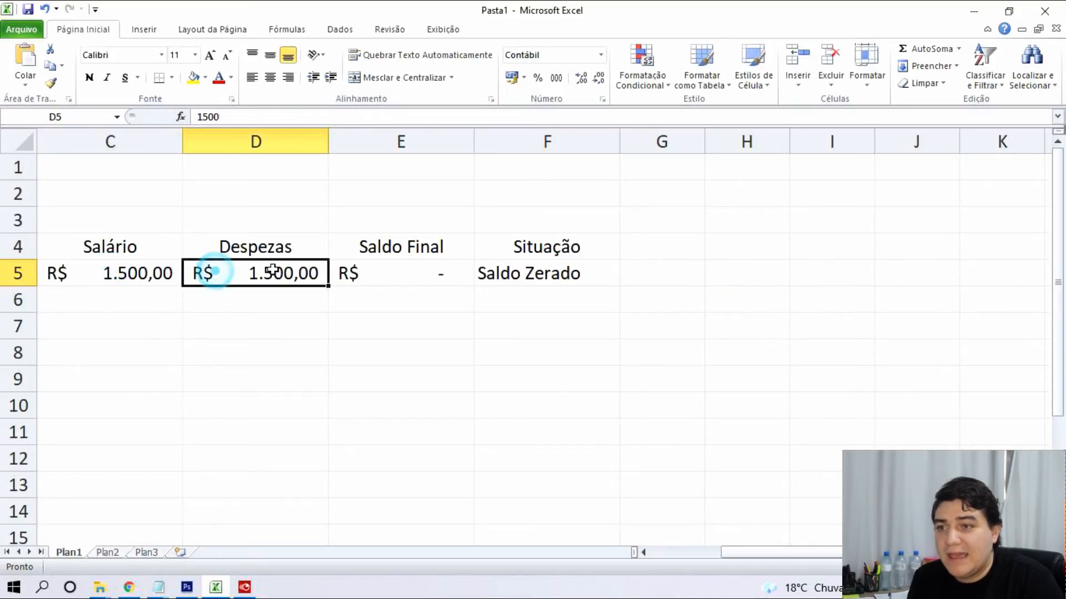
{"action": "double_click", "coordinate": [404, 272]}
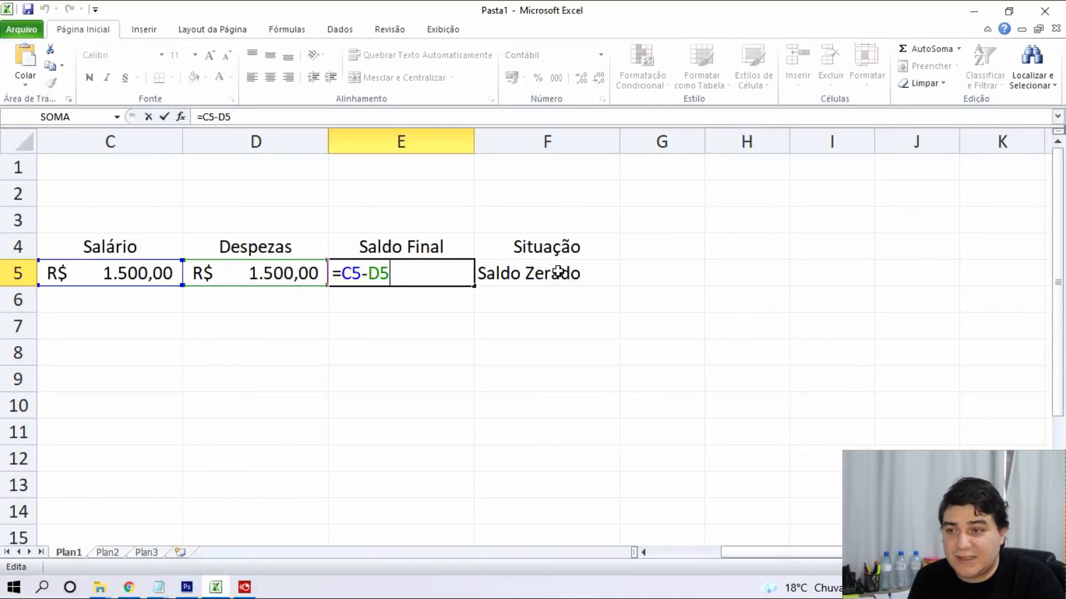
{"action": "key", "text": "Return"}
{"action": "double_click", "coordinate": [515, 264]}
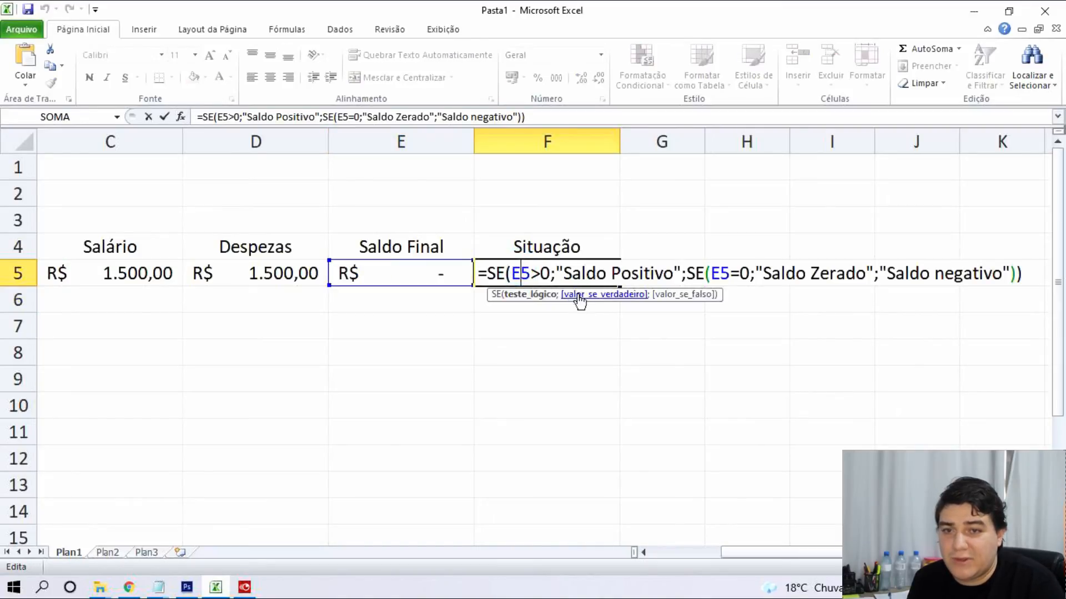
{"action": "left_click", "coordinate": [1021, 272]}
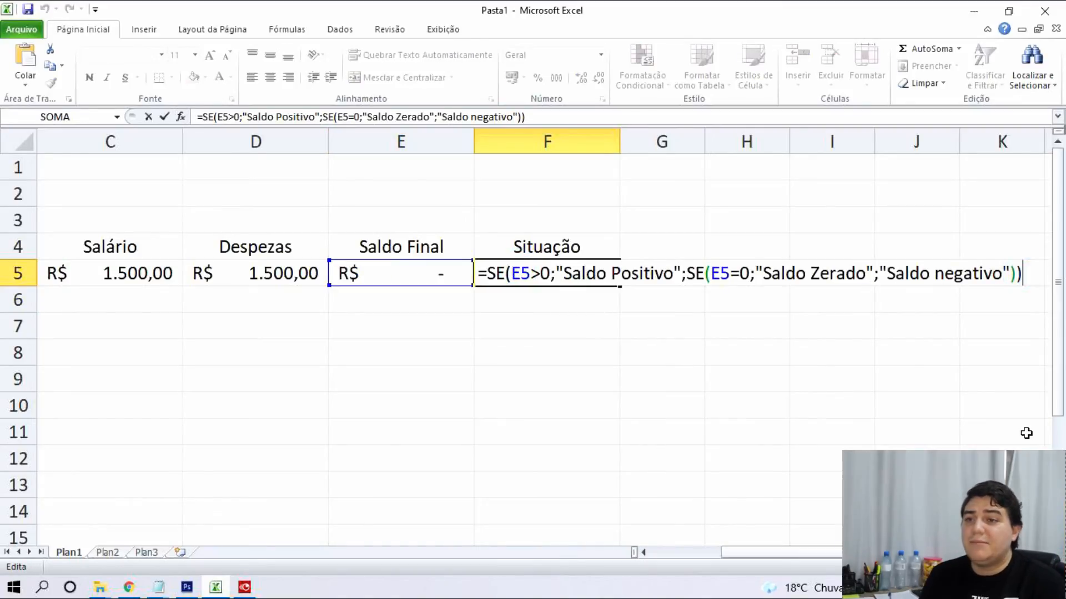